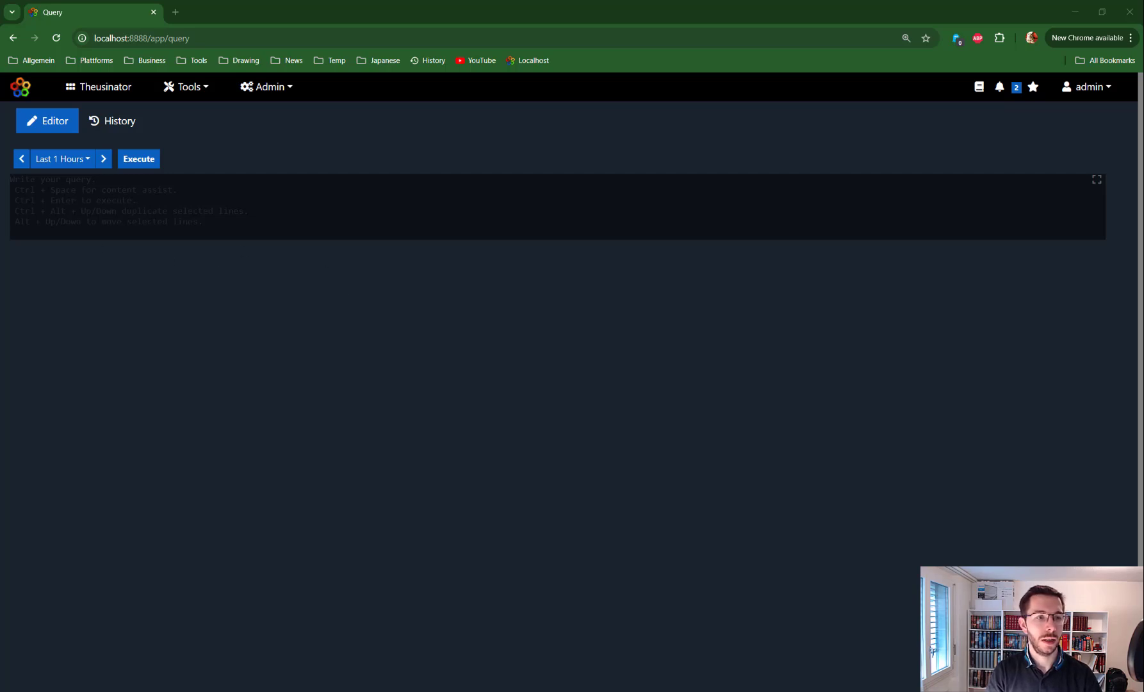
Enter the query "| statsmatrix" in the editor and open the manual for that command
{"action": "left_click", "coordinate": [73, 186]}
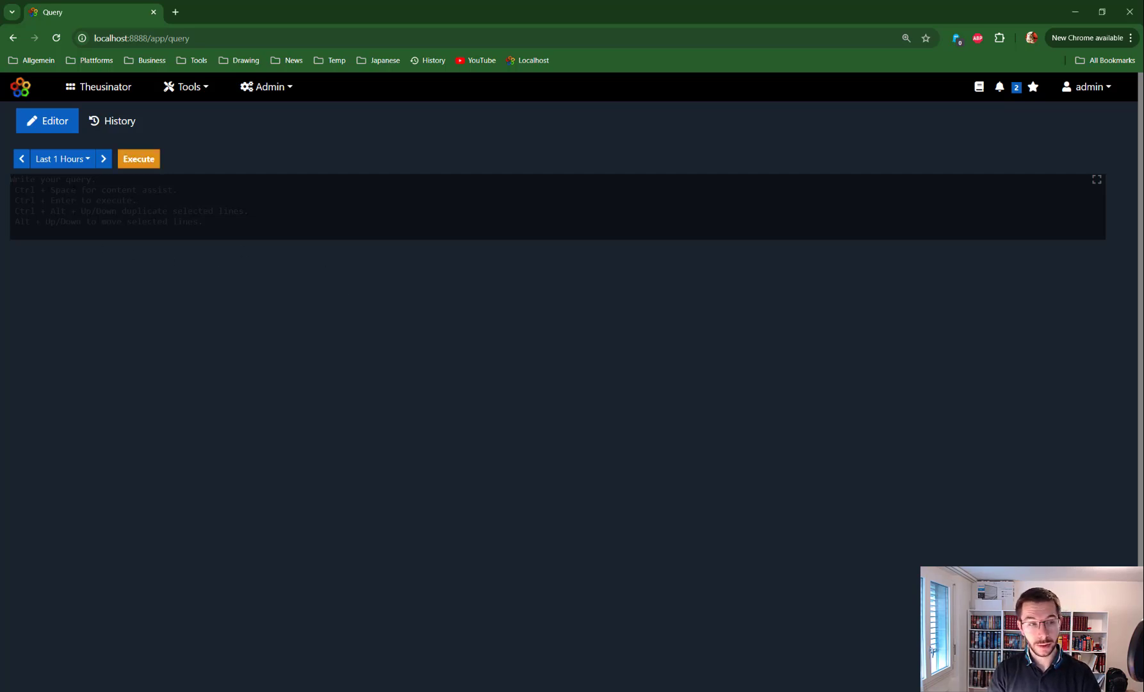
{"action": "type", "text": "| stats"}
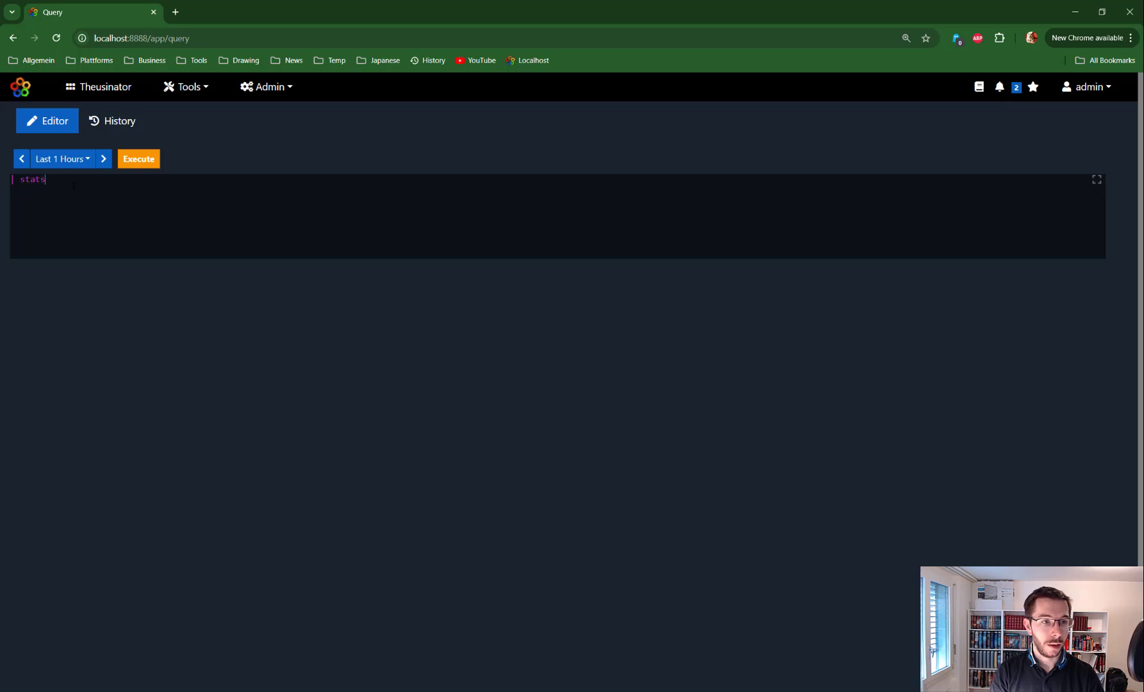
{"action": "type", "text": "m"}
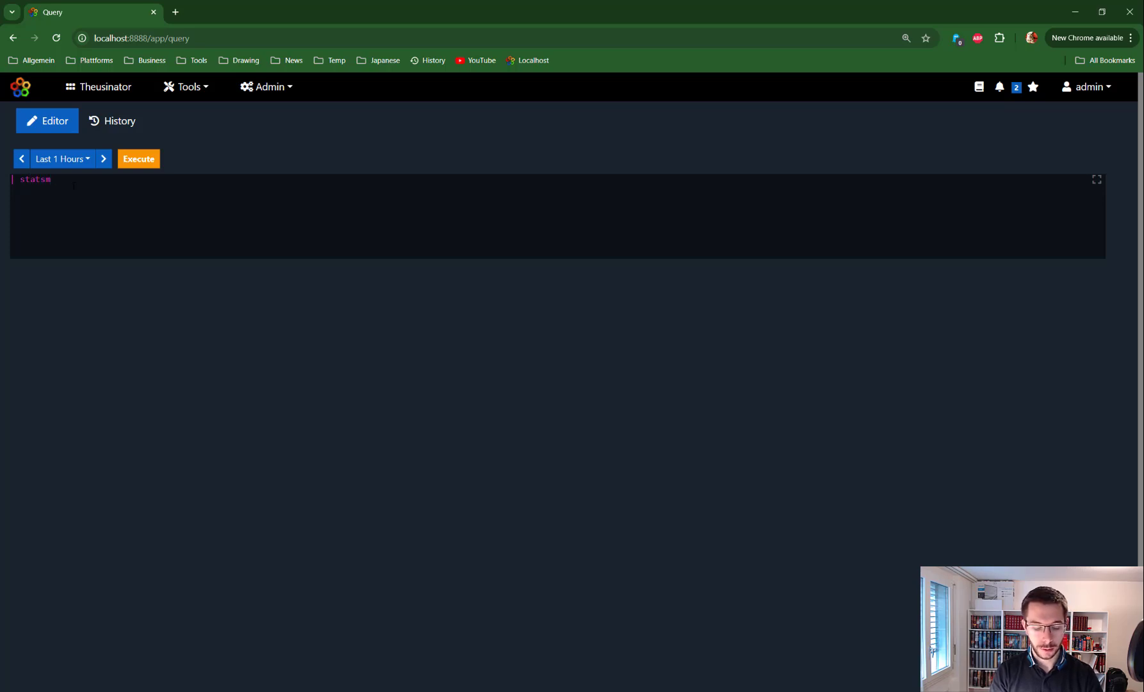
{"action": "type", "text": "uatrix"}
{"action": "key", "text": "ctrl+Return"}
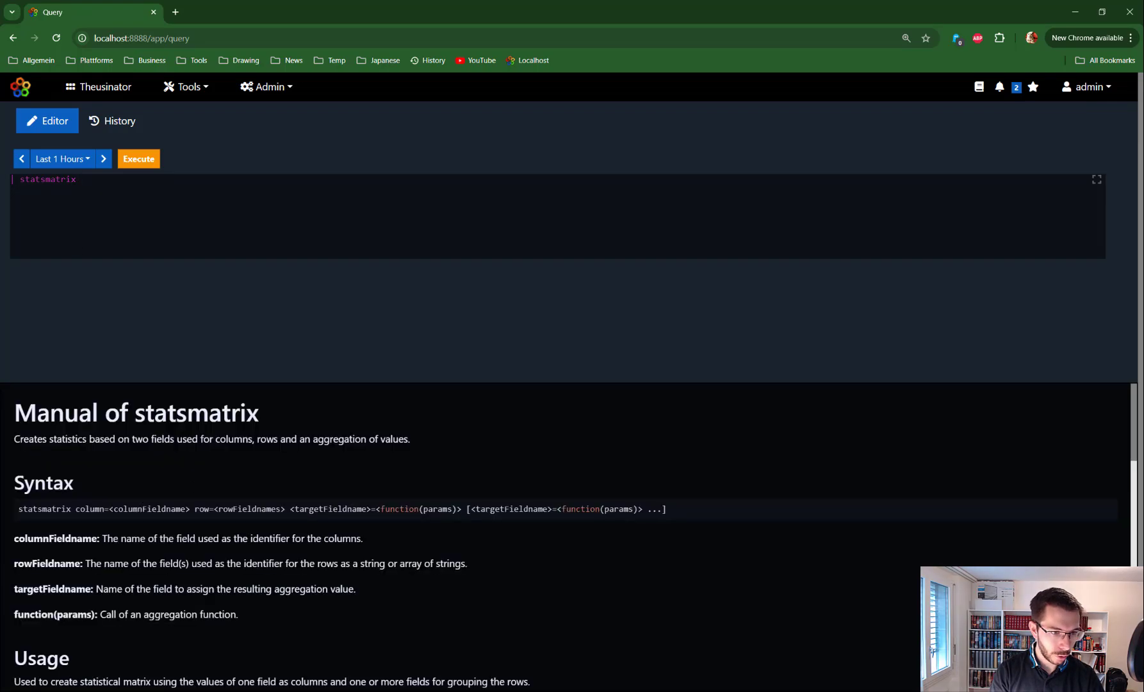
Replace the query with the manual's statsmatrix example that uses CLASS for the columns, and run it
{"action": "scroll", "coordinate": [203, 510], "scroll_direction": "down", "scroll_amount": 5}
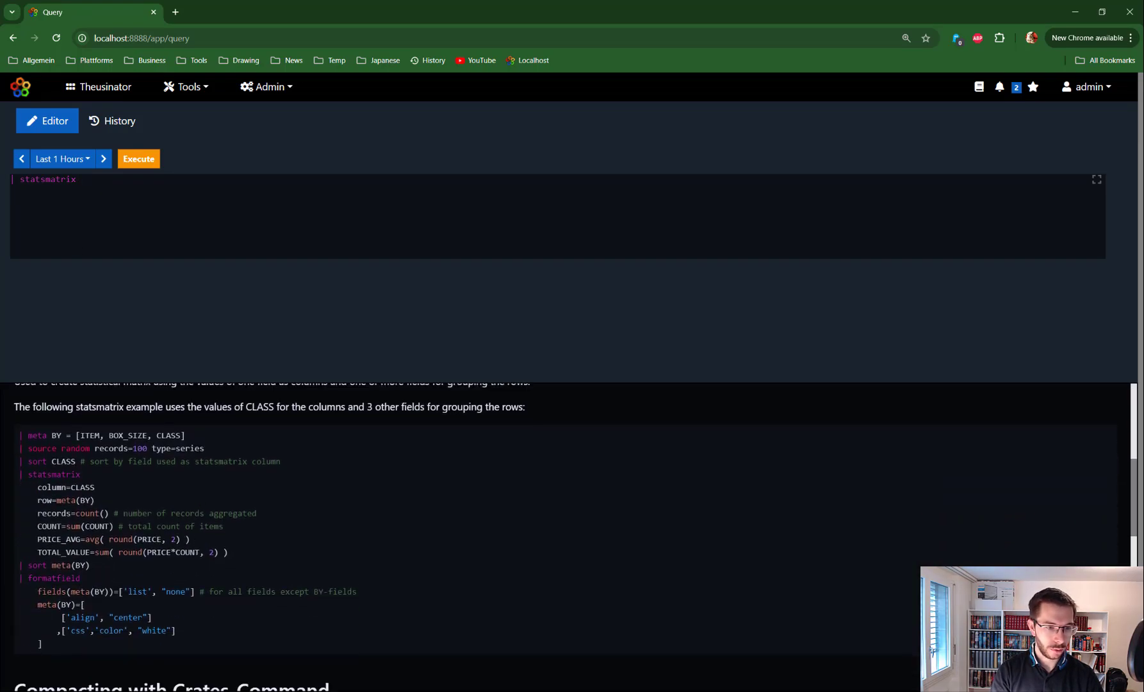
{"action": "scroll", "coordinate": [203, 510], "scroll_direction": "down", "scroll_amount": 1}
{"action": "left_click_drag", "start_coordinate": [54, 581], "coordinate": [21, 495]}
{"action": "key", "text": "ctrl+c"}
{"action": "key", "text": "Escape"}
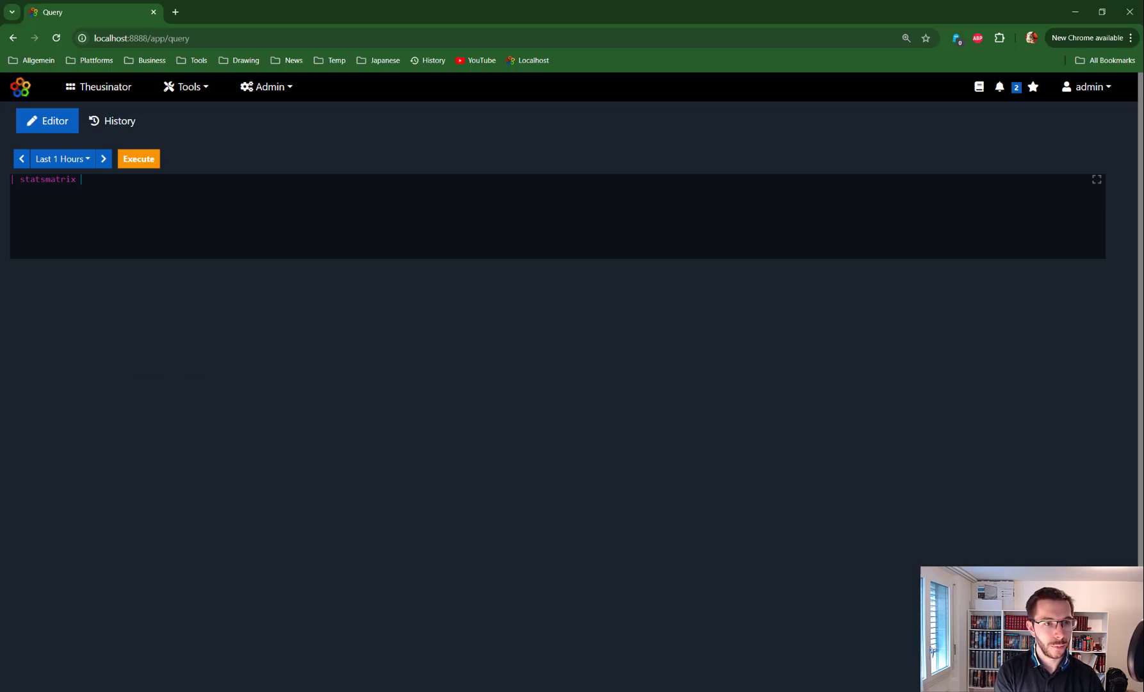
{"action": "key", "text": "ctrl+a"}
{"action": "key", "text": "ctrl+v"}
{"action": "key", "text": "ctrl+Return"}
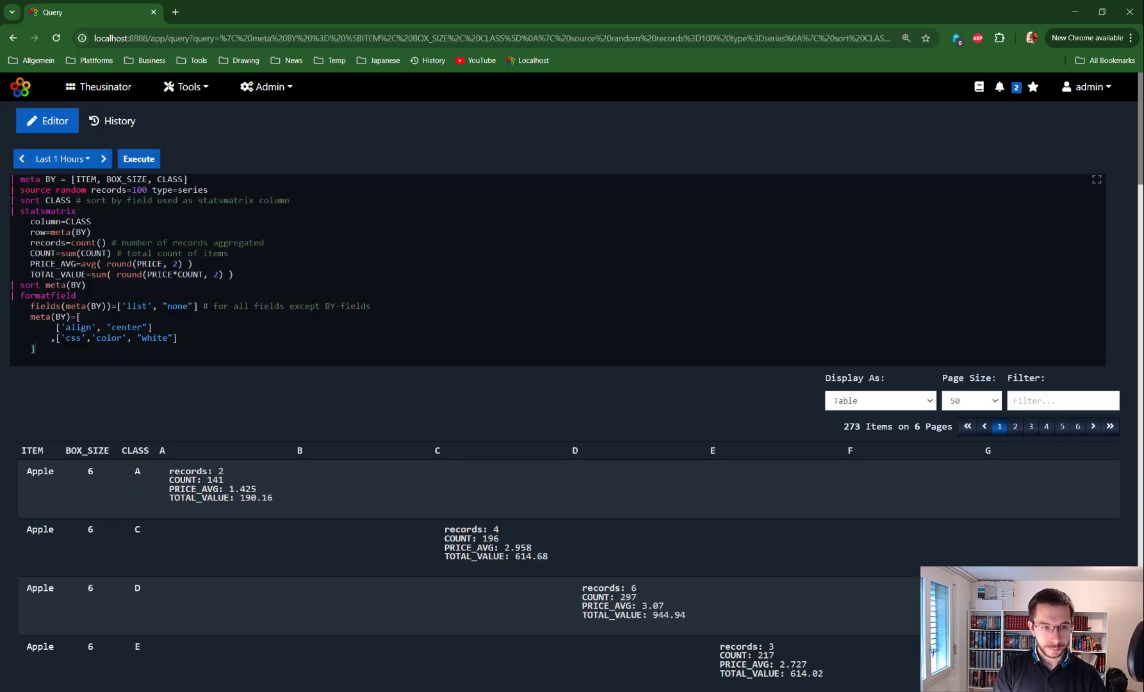
Examine the statsmatrix command and its column=CLASS parameter in the query
{"action": "key", "text": "shift+Left"}
{"action": "key", "text": "shift+Left"}
{"action": "key", "text": "shift+Left"}
{"action": "key", "text": "shift+Left"}
{"action": "key", "text": "shift+Left"}
{"action": "key", "text": "shift+Left"}
{"action": "key", "text": "shift+Left"}
{"action": "key", "text": "shift+Left"}
{"action": "key", "text": "shift+Left"}
{"action": "key", "text": "shift+Left"}
{"action": "key", "text": "shift+Left"}
{"action": "key", "text": "shift+Left"}
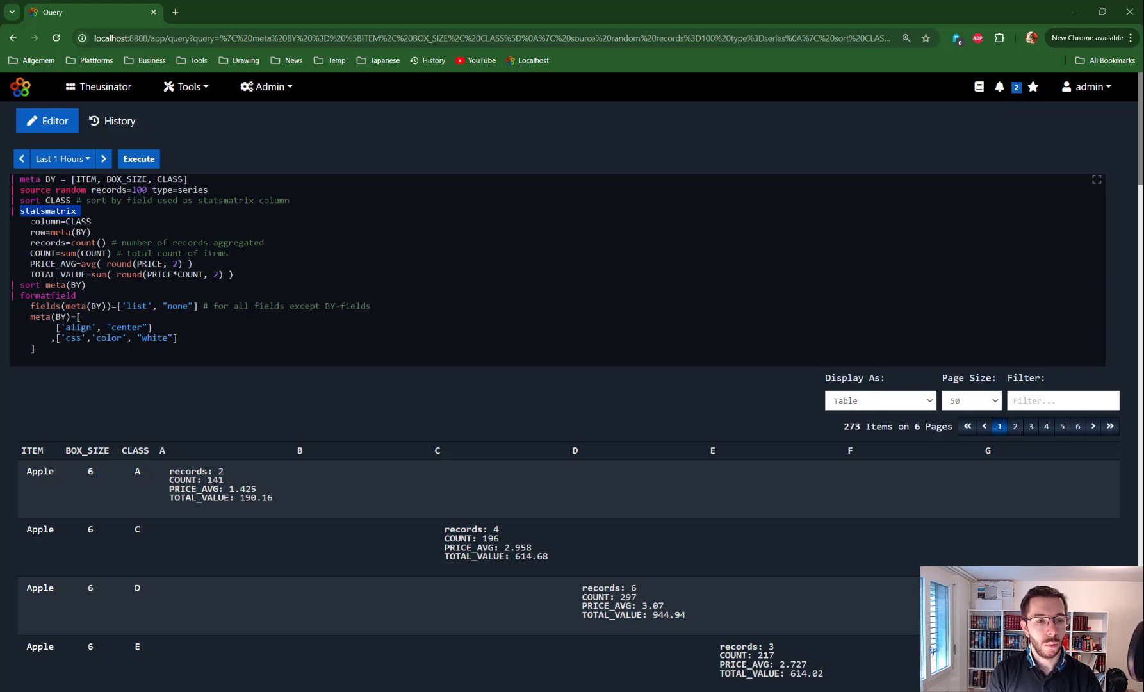
{"action": "left_click_drag", "start_coordinate": [31, 222], "coordinate": [92, 222]}
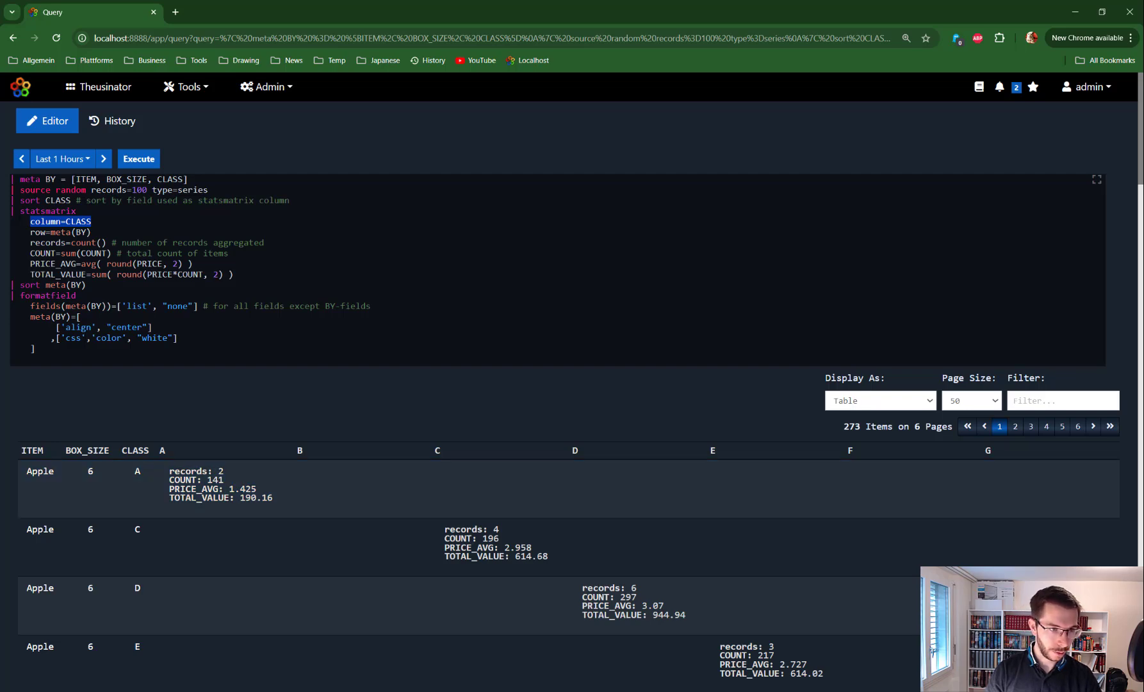
Comment out the query from the statsmatrix command onward with /* and run it
{"action": "left_click", "coordinate": [12, 211]}
{"action": "type", "text": "/*"}
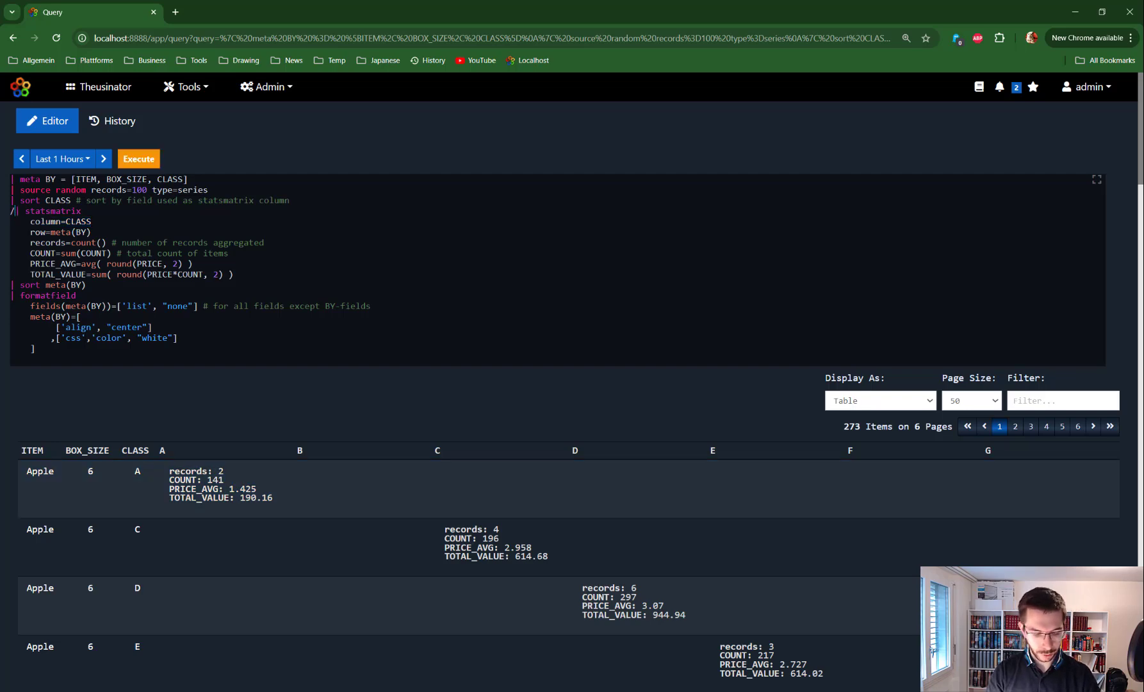
{"action": "key", "text": "ctrl+Return"}
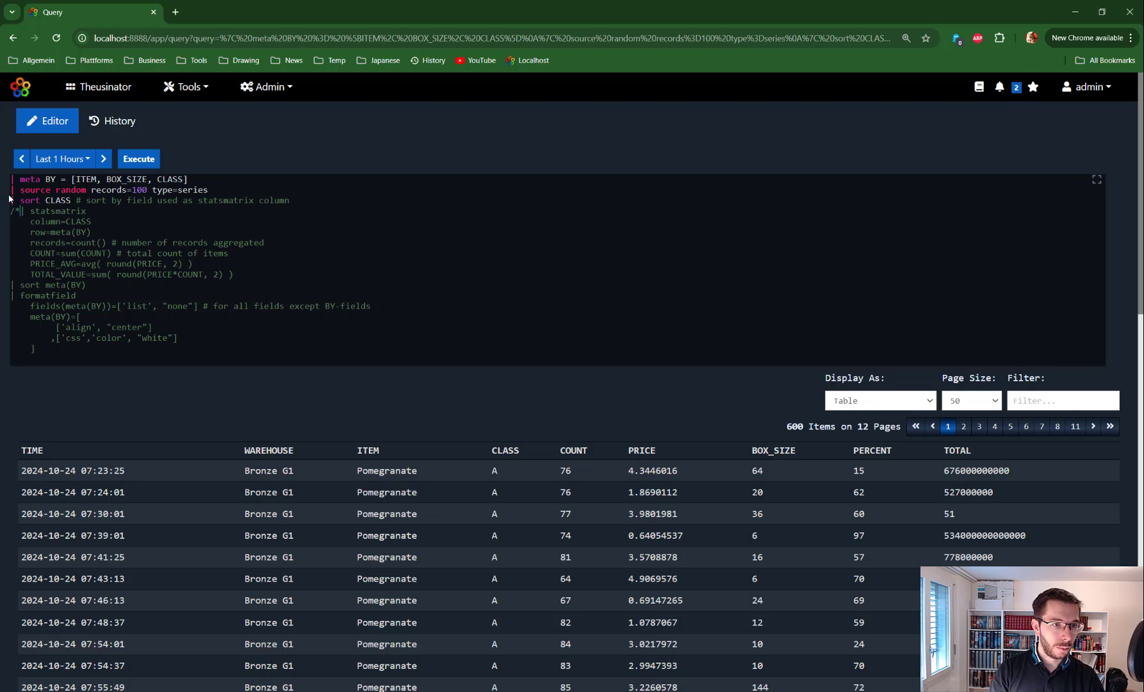
Start the /* comment before the sort CLASS line instead, run the query and look over the unsorted source records
{"action": "key", "text": "BackSpace"}
{"action": "key", "text": "BackSpace"}
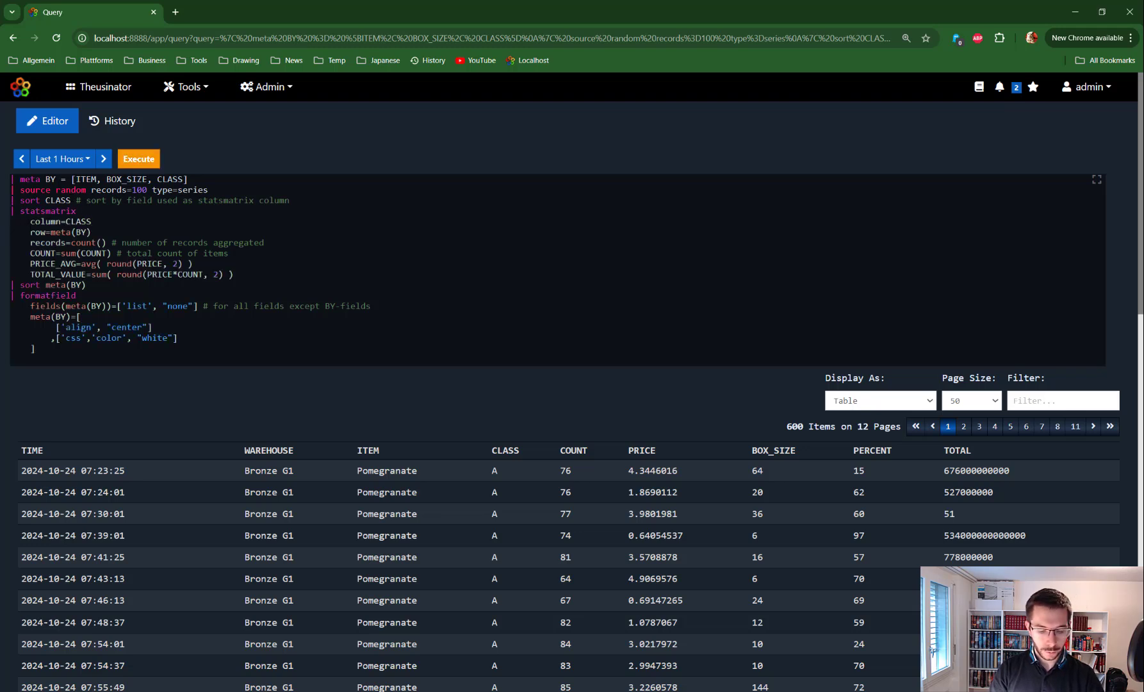
{"action": "type", "text": "/"}
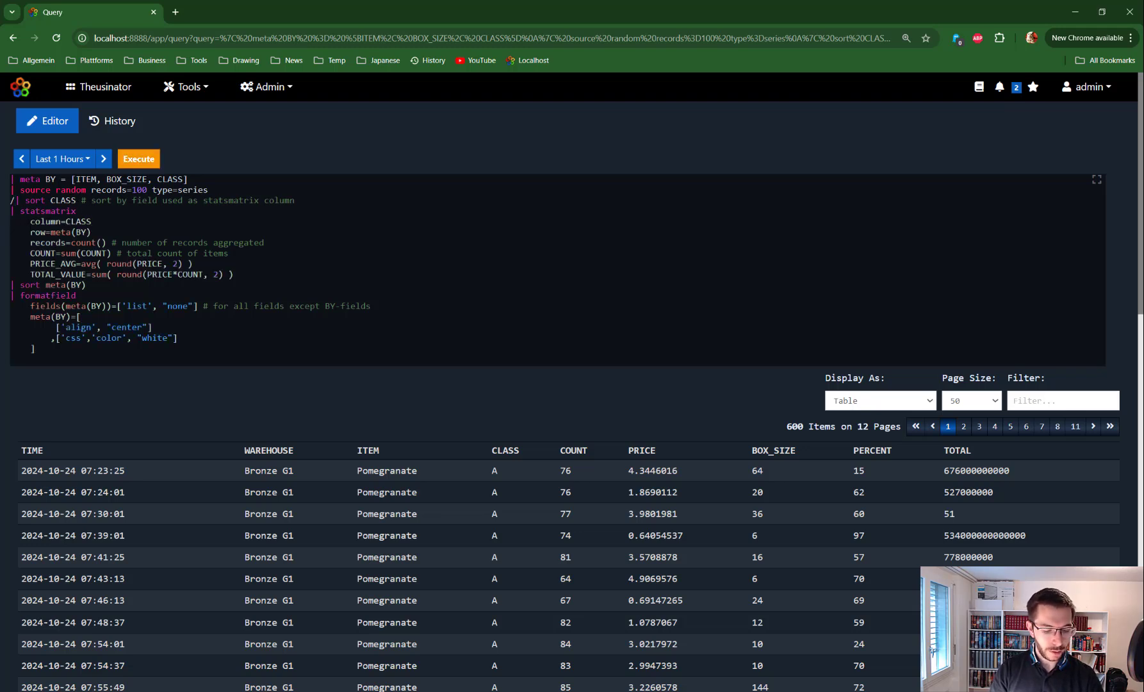
{"action": "type", "text": "*"}
{"action": "key", "text": "ctrl+Return"}
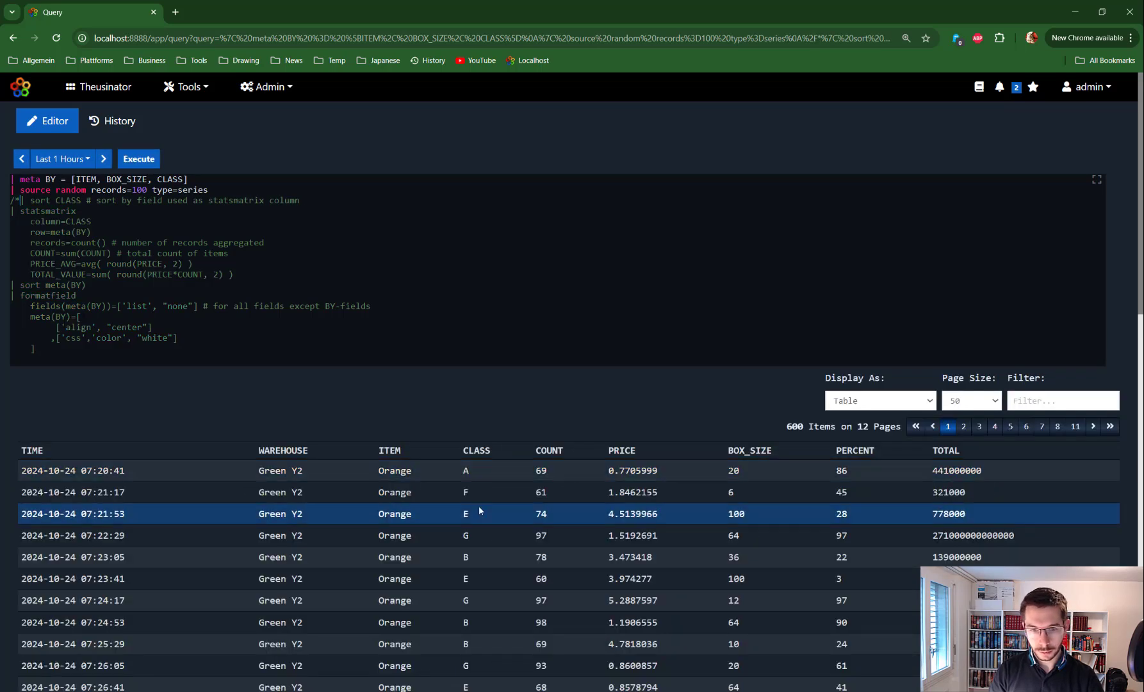
{"action": "scroll", "coordinate": [490, 503], "scroll_direction": "down", "scroll_amount": 1}
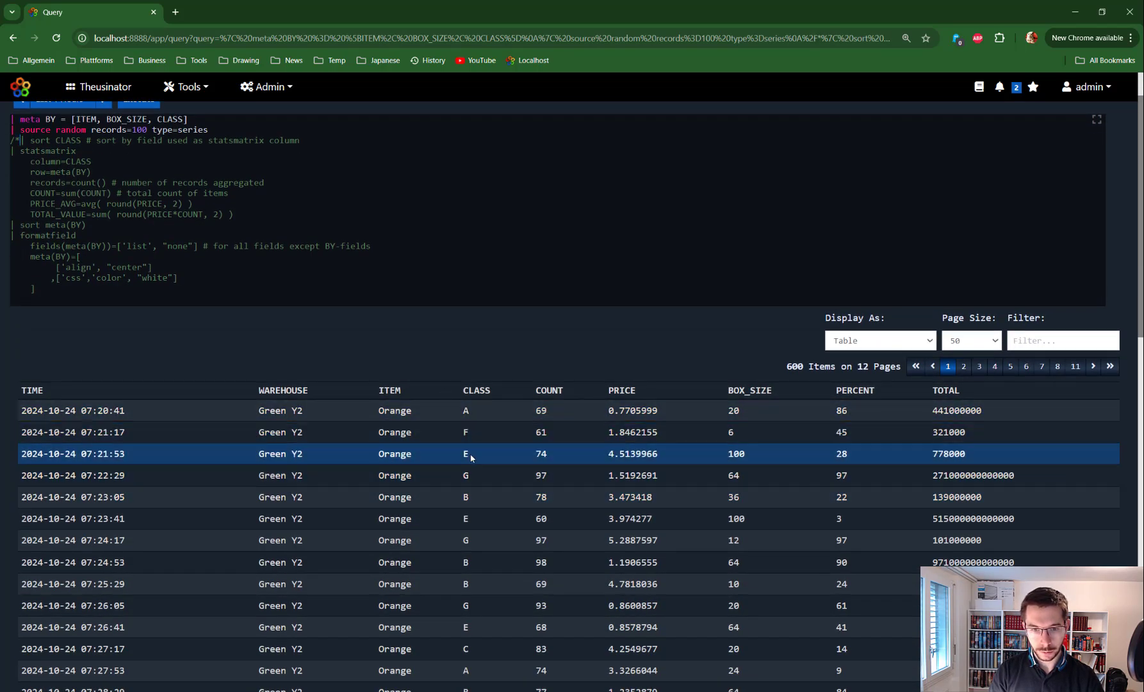
{"action": "scroll", "coordinate": [476, 476], "scroll_direction": "up", "scroll_amount": 1}
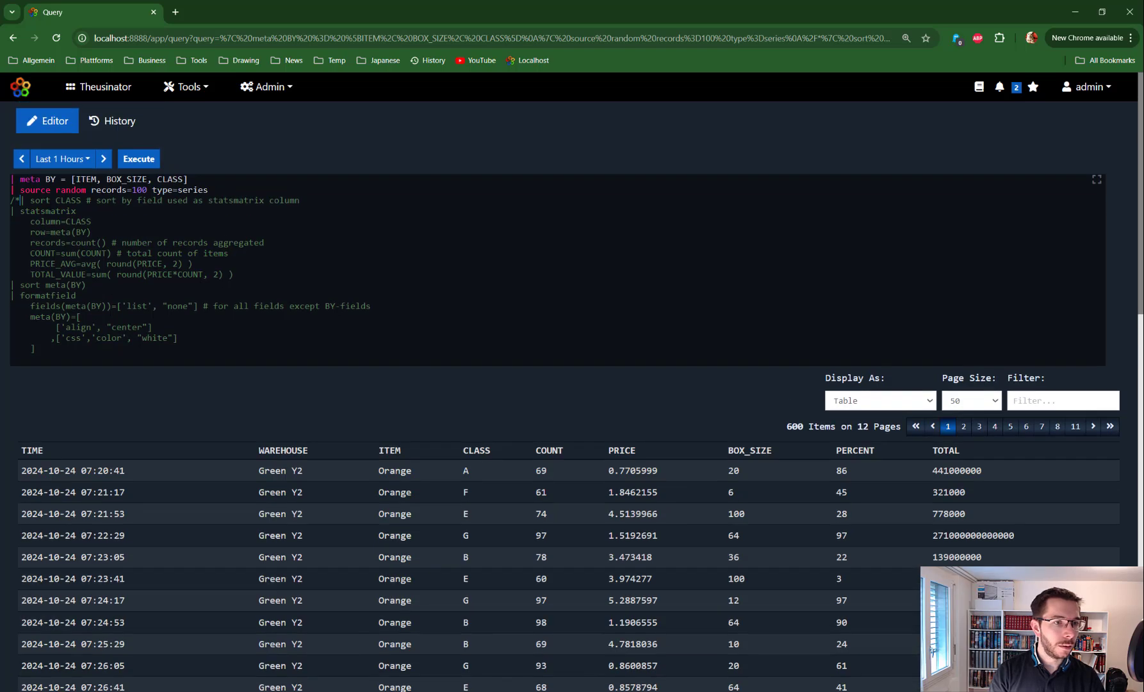
Remove the /* before the sort CLASS line and run the full query again
{"action": "key", "text": "BackSpace"}
{"action": "key", "text": "BackSpace"}
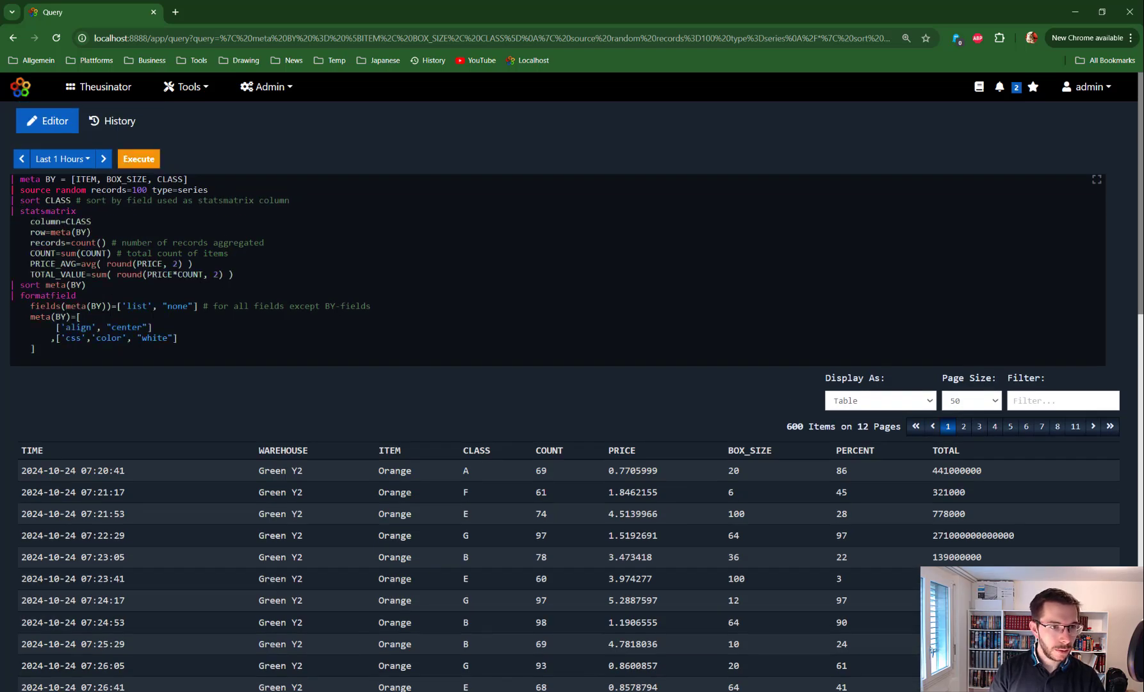
{"action": "key", "text": "ctrl+Return"}
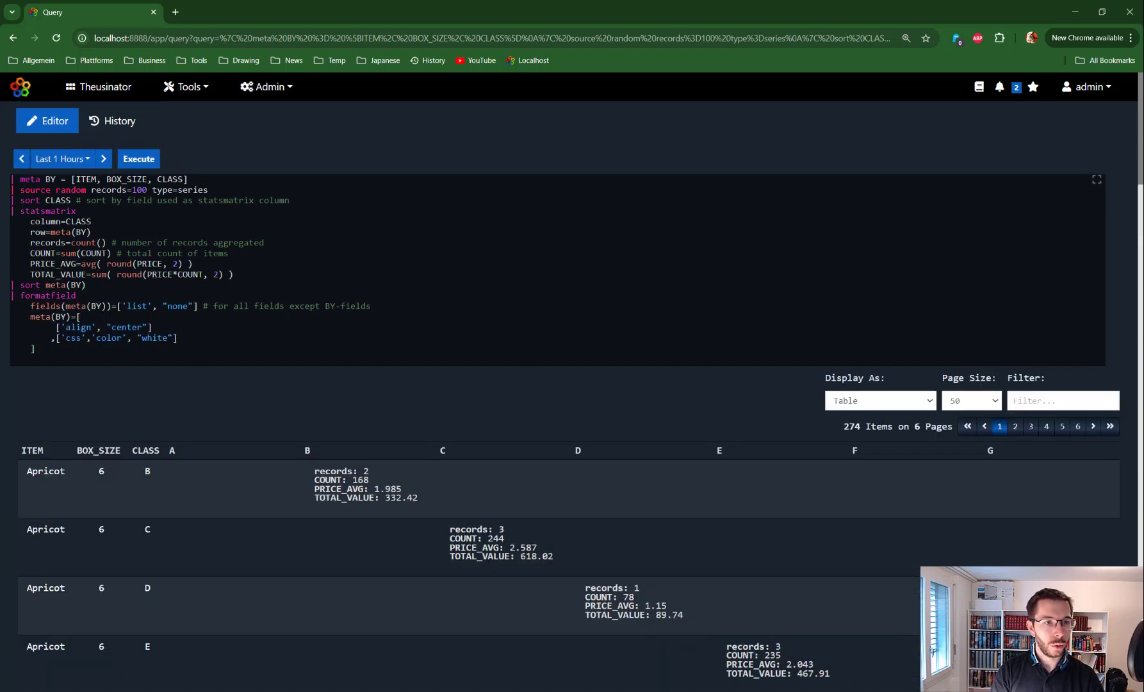
Examine the column=CLASS, row=meta(BY) and records=count() parameters and the meta BY field list in the query
{"action": "left_click_drag", "start_coordinate": [35, 220], "coordinate": [90, 220]}
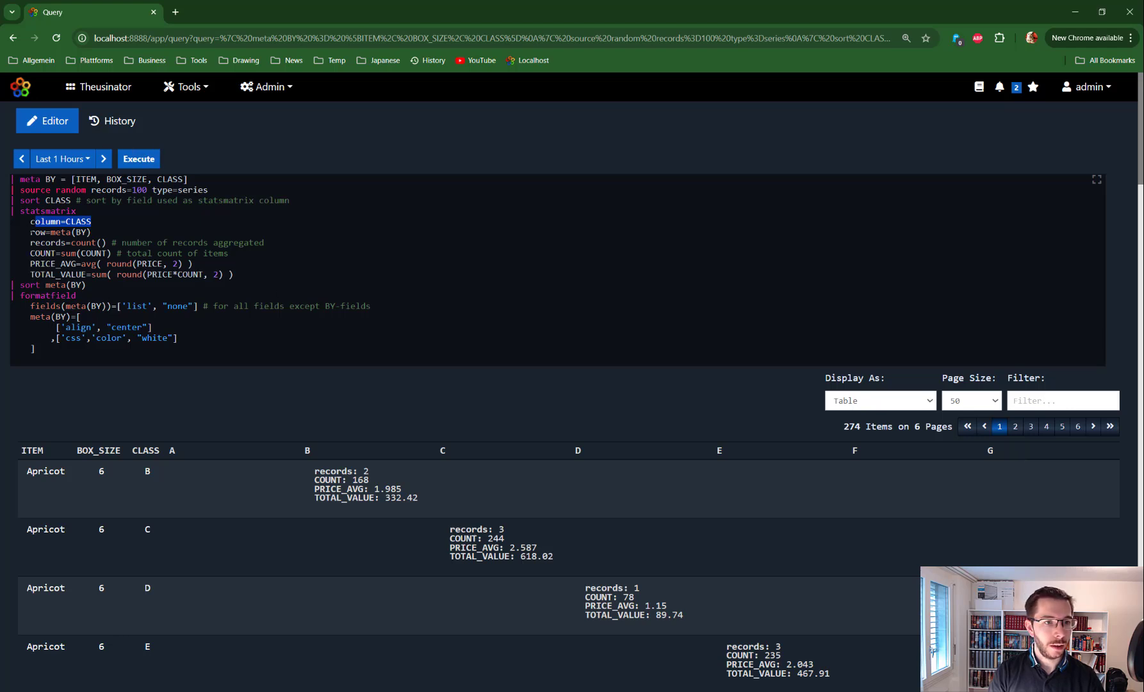
{"action": "left_click_drag", "start_coordinate": [30, 232], "coordinate": [91, 232]}
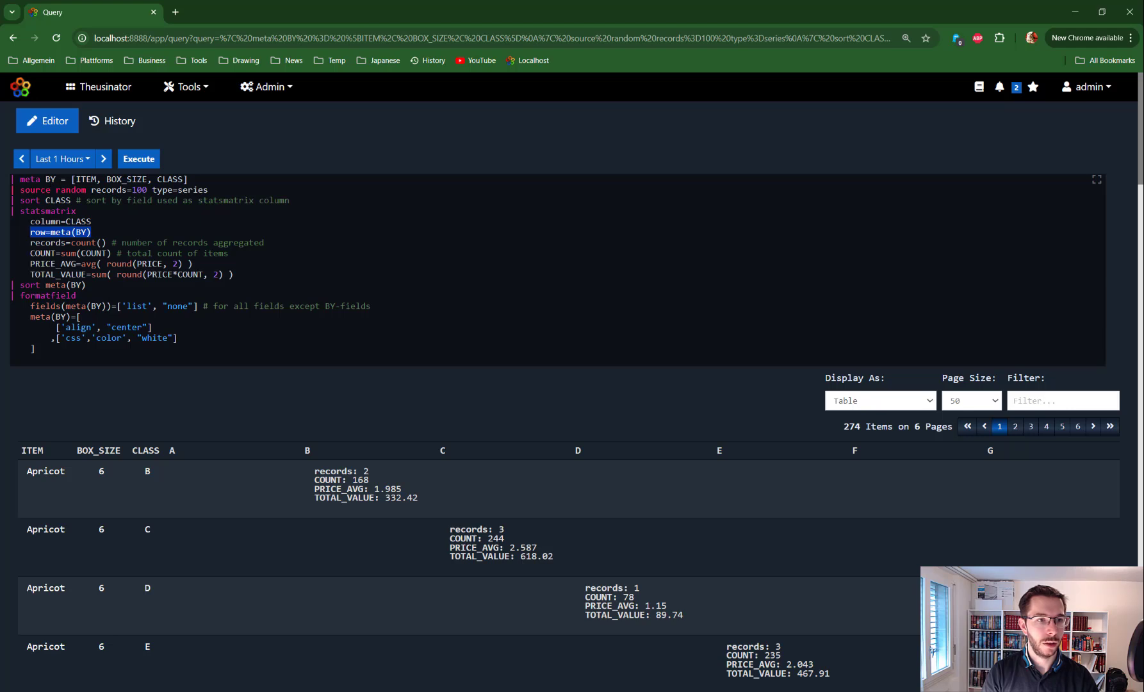
{"action": "left_click_drag", "start_coordinate": [20, 180], "coordinate": [186, 180]}
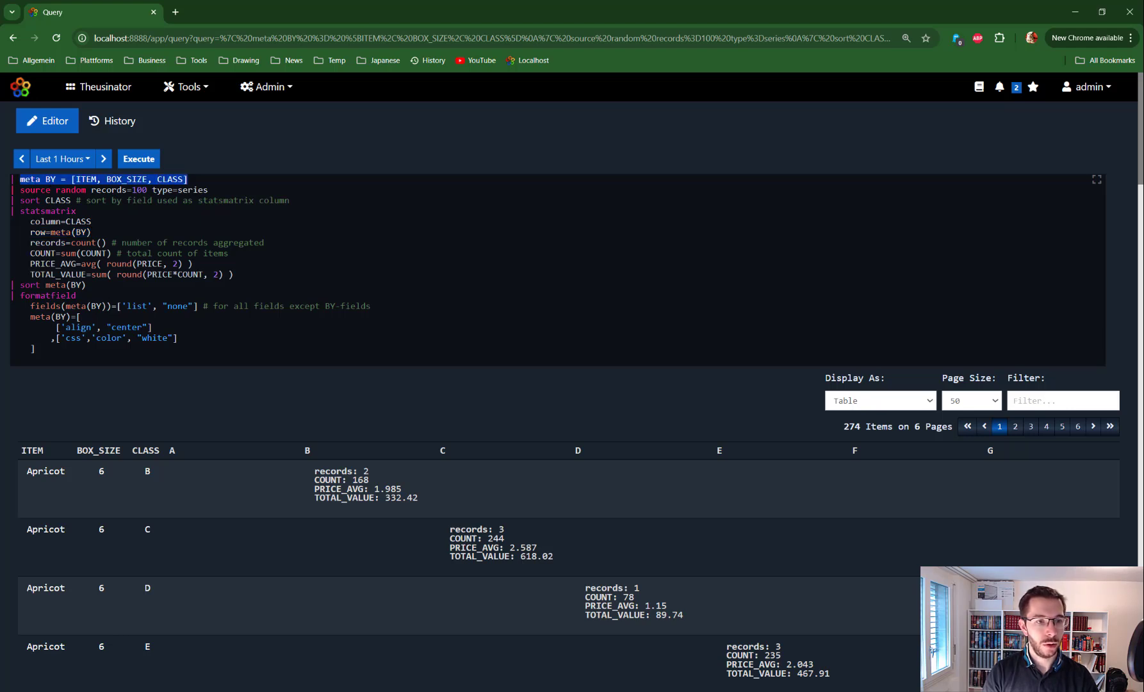
{"action": "left_click_drag", "start_coordinate": [20, 284], "coordinate": [106, 305]}
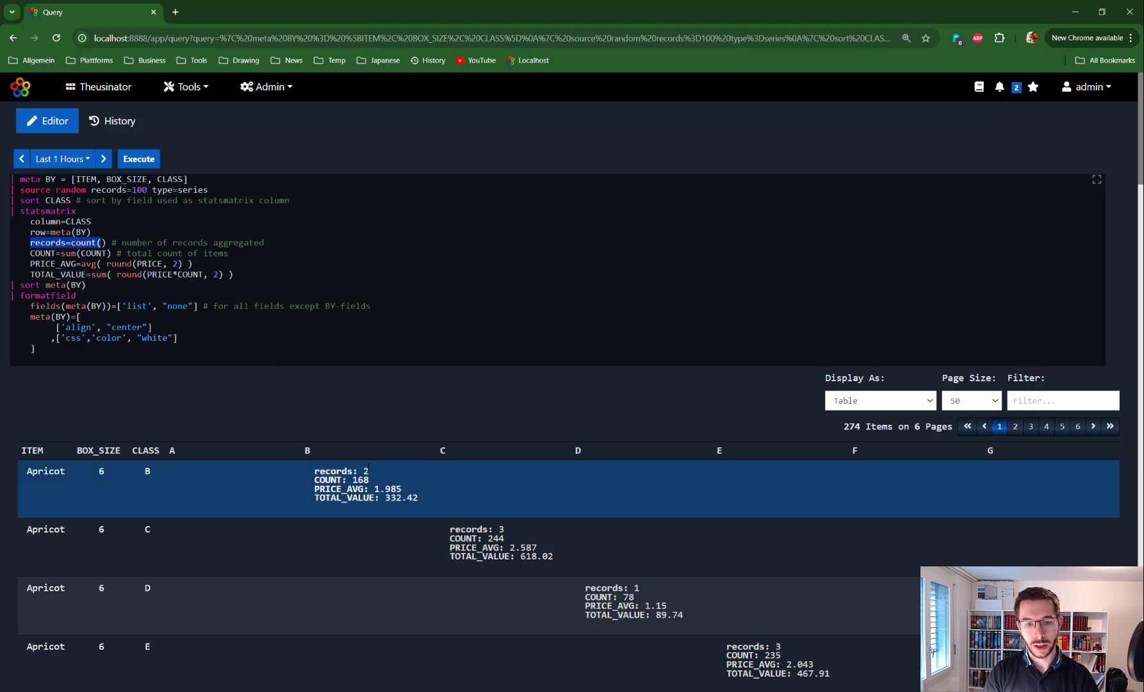
Compare the aggregated values in the first filled matrix cell with the COUNT, PRICE_AVG and TOTAL_VALUE definitions in the query
{"action": "left_click_drag", "start_coordinate": [369, 474], "coordinate": [313, 474]}
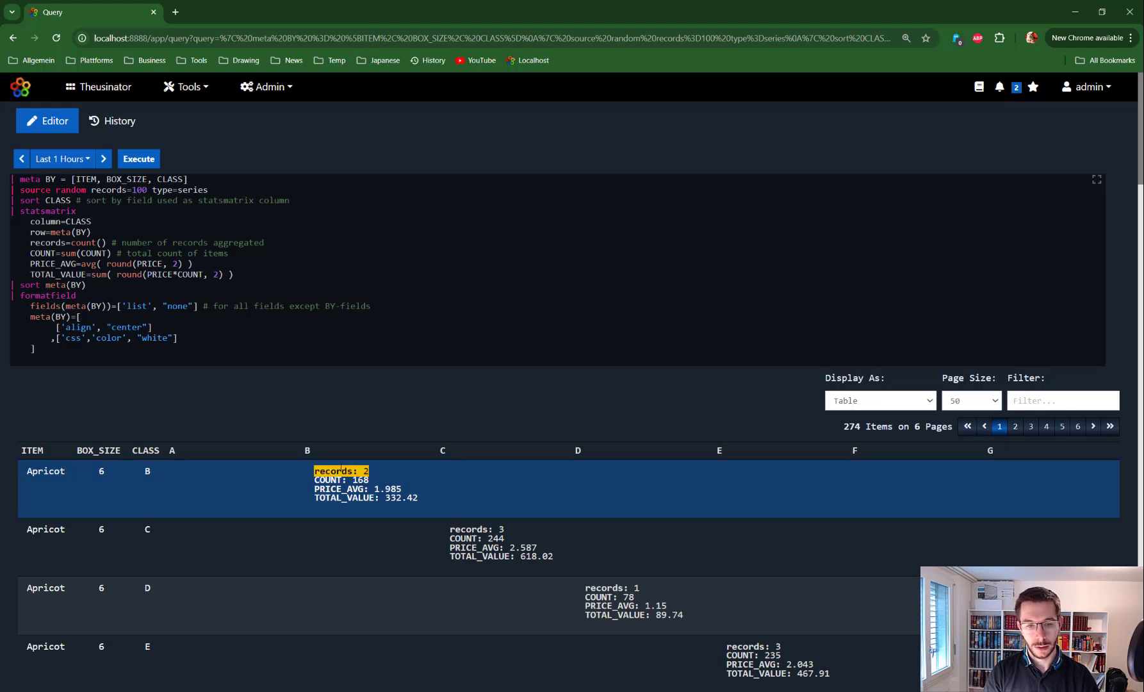
{"action": "left_click", "coordinate": [315, 471]}
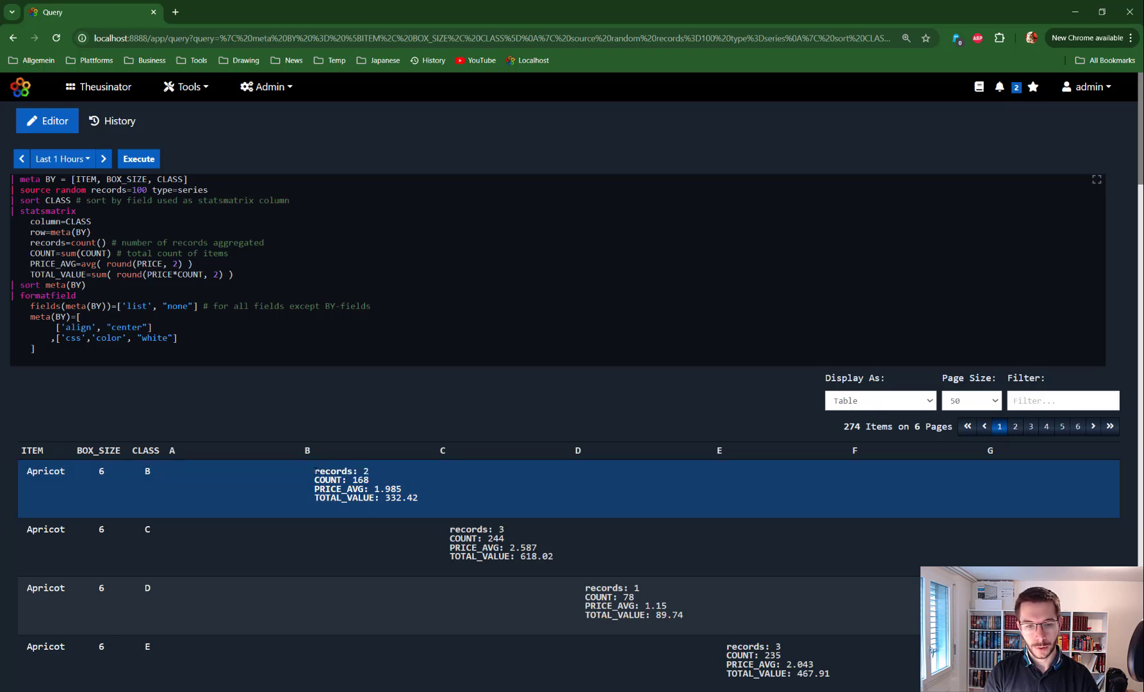
{"action": "left_click_drag", "start_coordinate": [315, 471], "coordinate": [417, 500]}
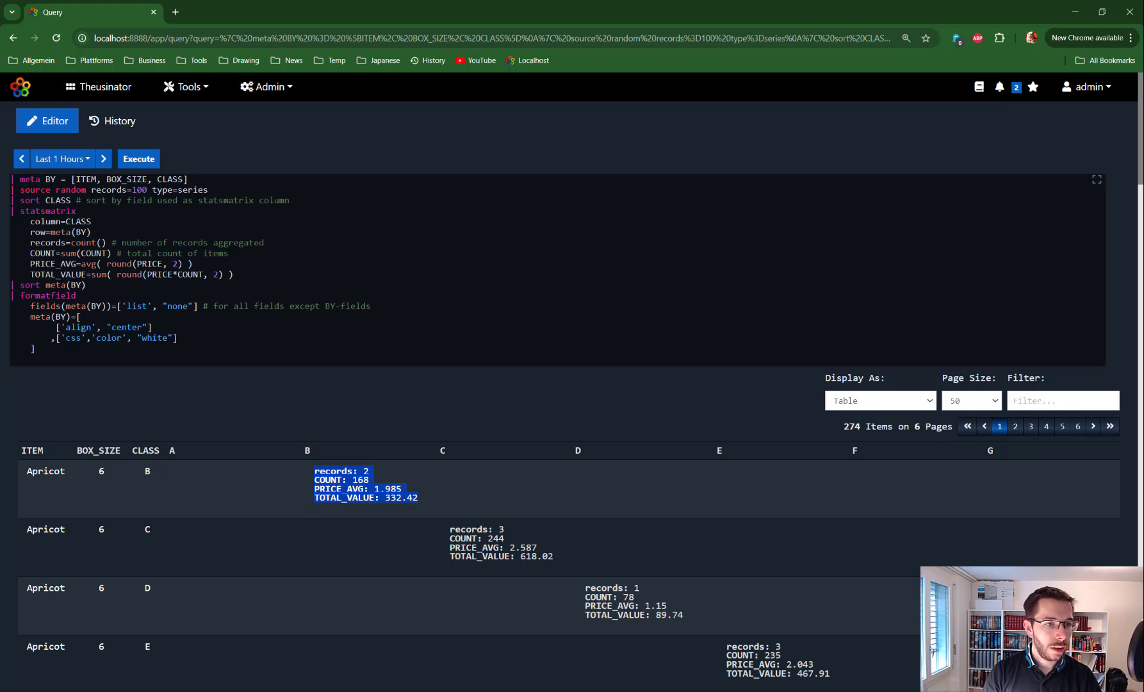
{"action": "left_click_drag", "start_coordinate": [30, 253], "coordinate": [107, 253]}
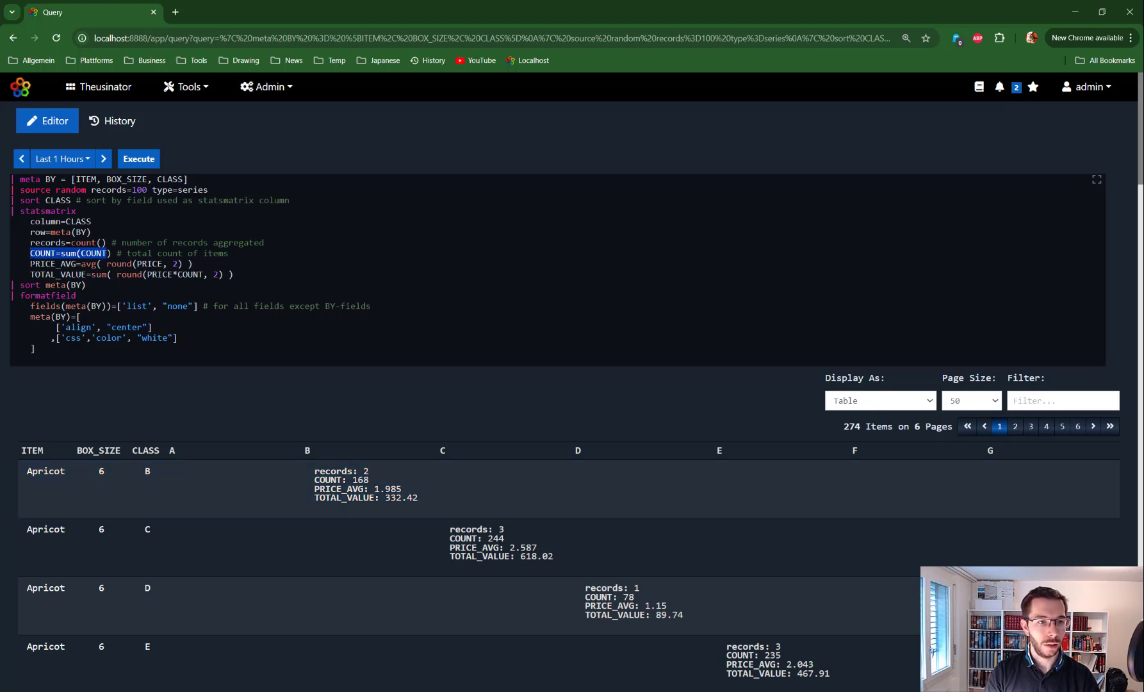
{"action": "left_click_drag", "start_coordinate": [31, 264], "coordinate": [197, 263]}
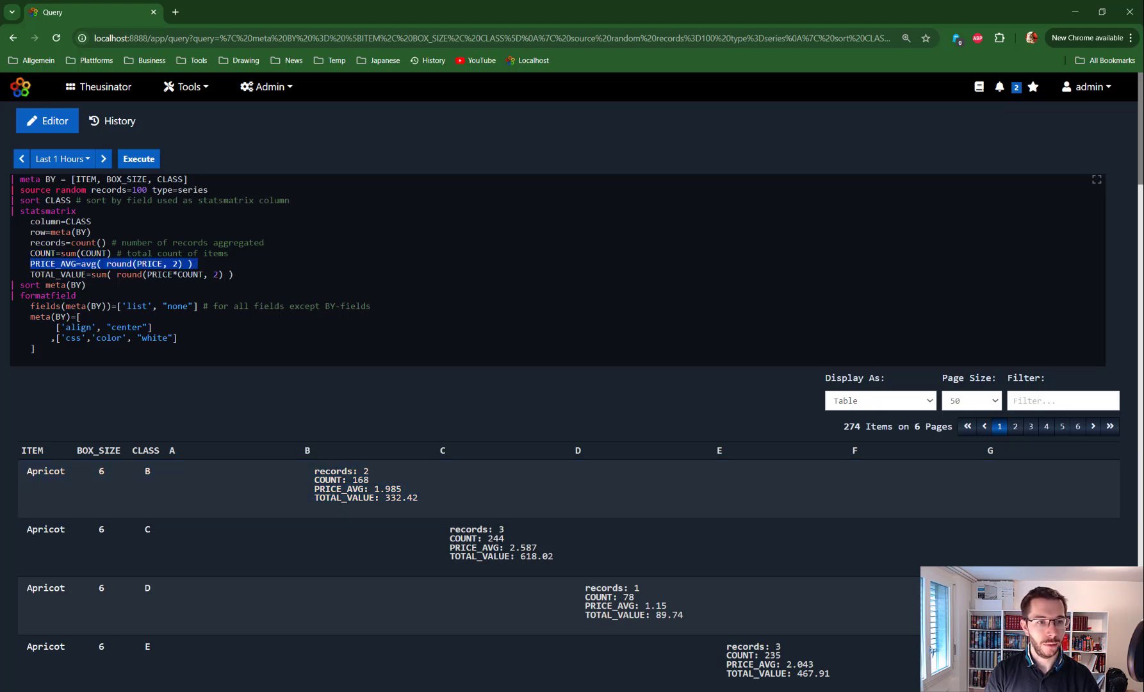
{"action": "left_click_drag", "start_coordinate": [31, 274], "coordinate": [178, 274]}
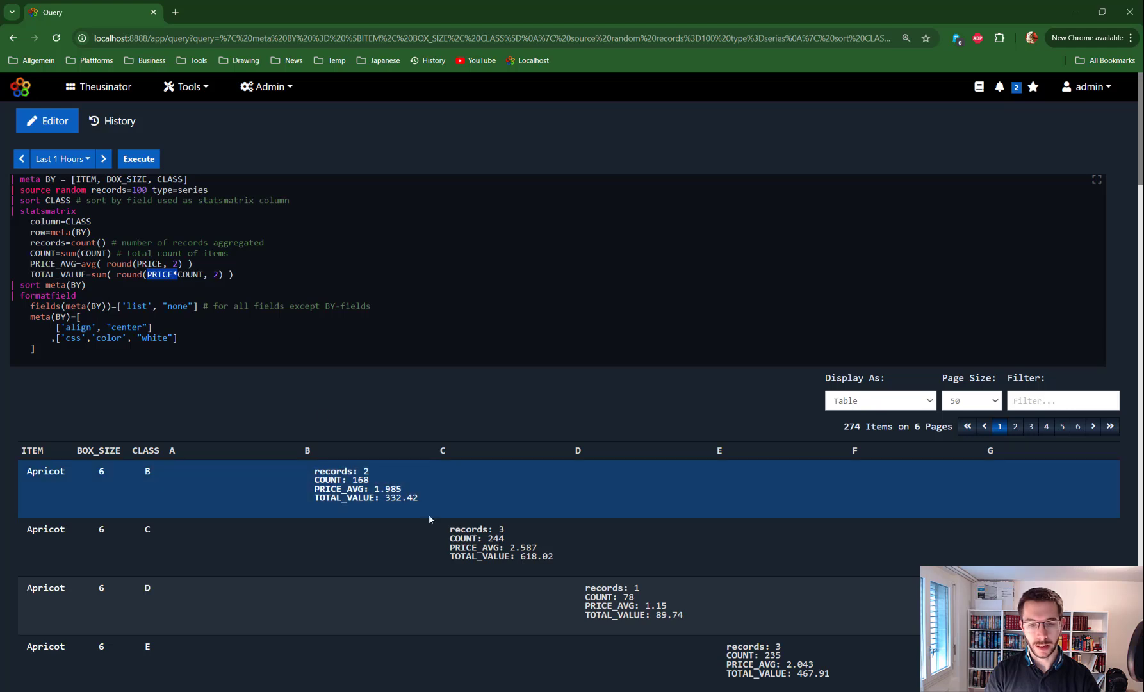
Review the matrix rows, and check the column field CLASS against the BY list [ITEM, BOX_SIZE, CLASS] in the query
{"action": "scroll", "coordinate": [345, 452], "scroll_direction": "down", "scroll_amount": 3}
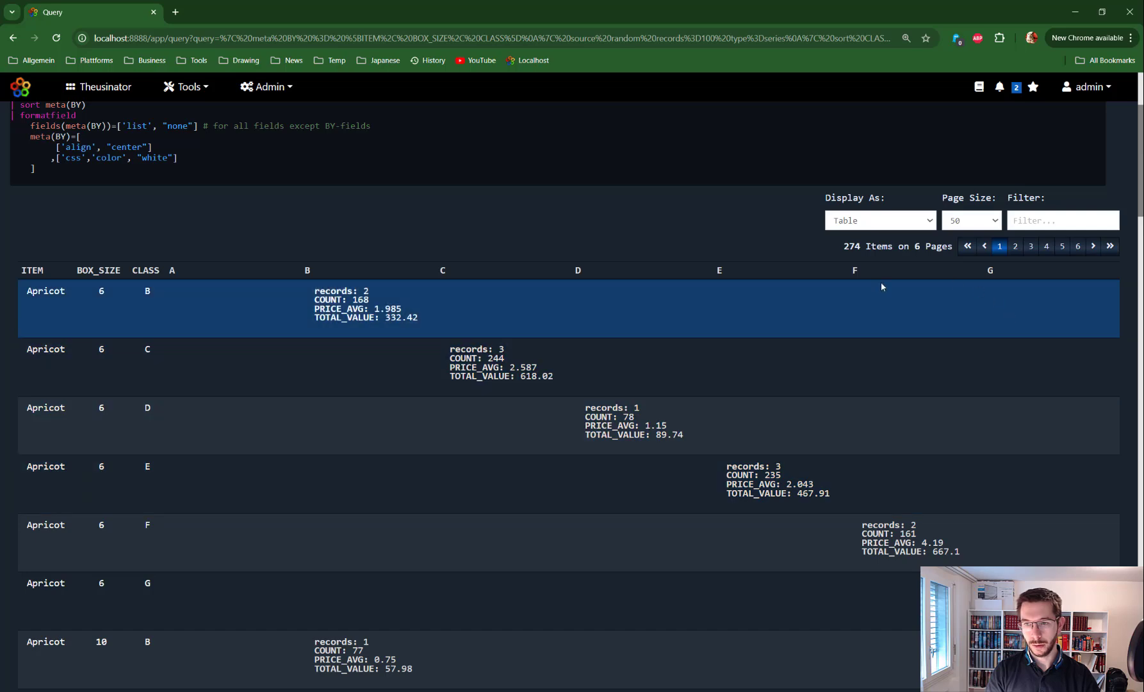
{"action": "scroll", "coordinate": [886, 352], "scroll_direction": "down", "scroll_amount": 2}
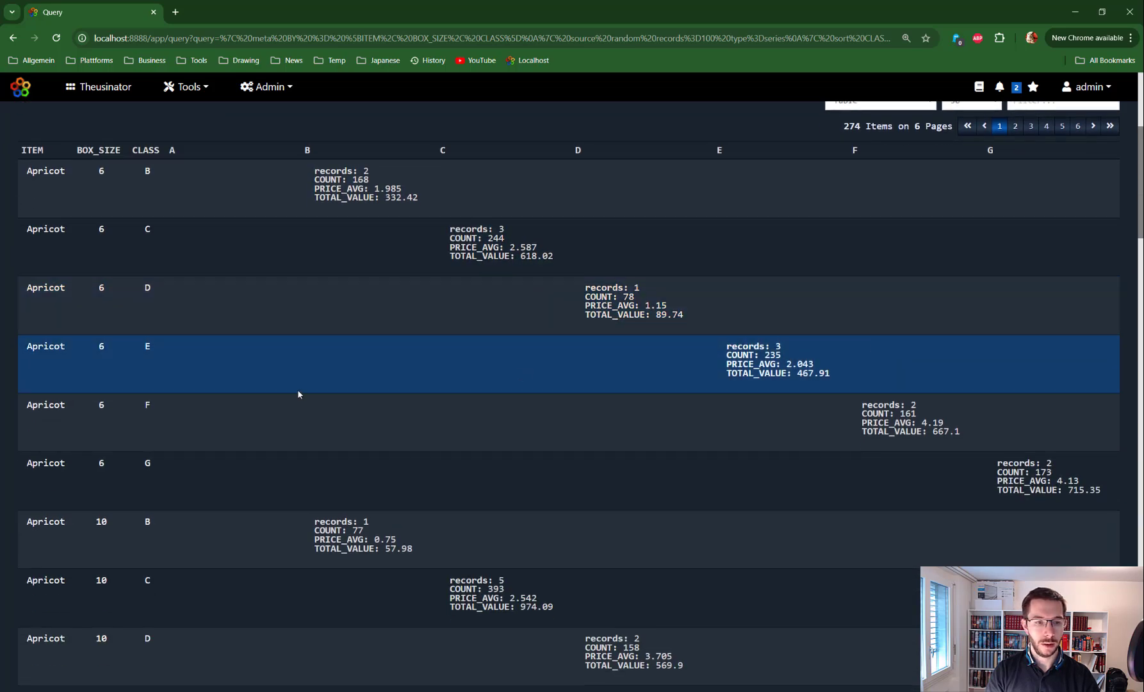
{"action": "scroll", "coordinate": [238, 369], "scroll_direction": "up", "scroll_amount": 5}
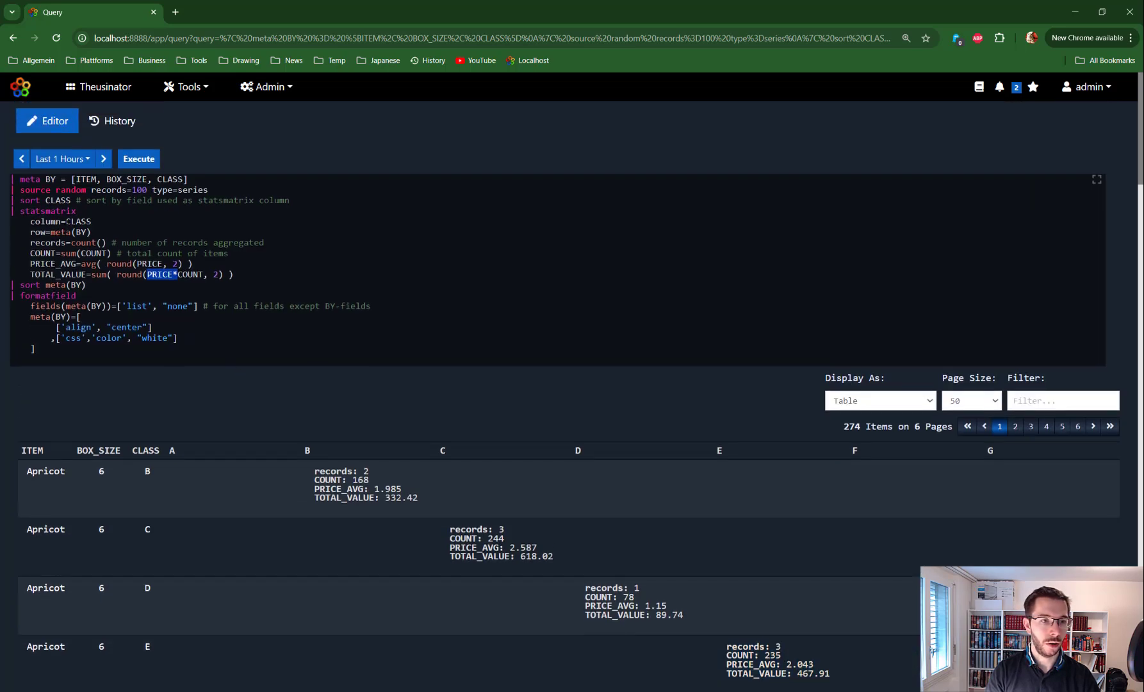
{"action": "double_click", "coordinate": [78, 220]}
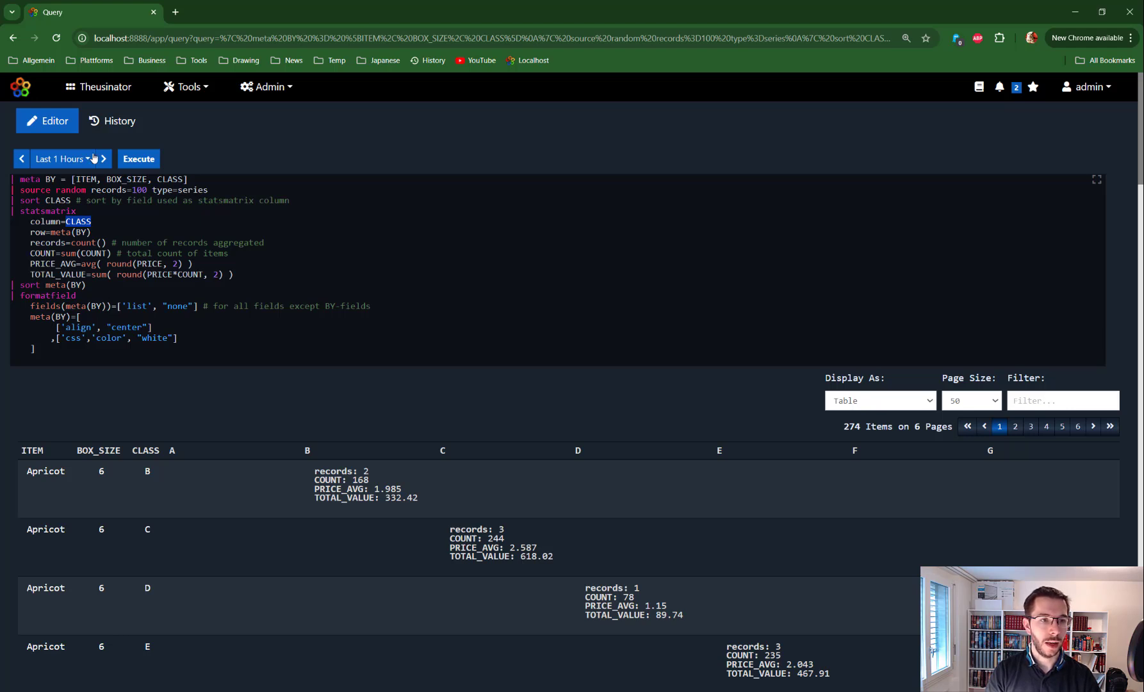
{"action": "left_click_drag", "start_coordinate": [72, 179], "coordinate": [188, 178]}
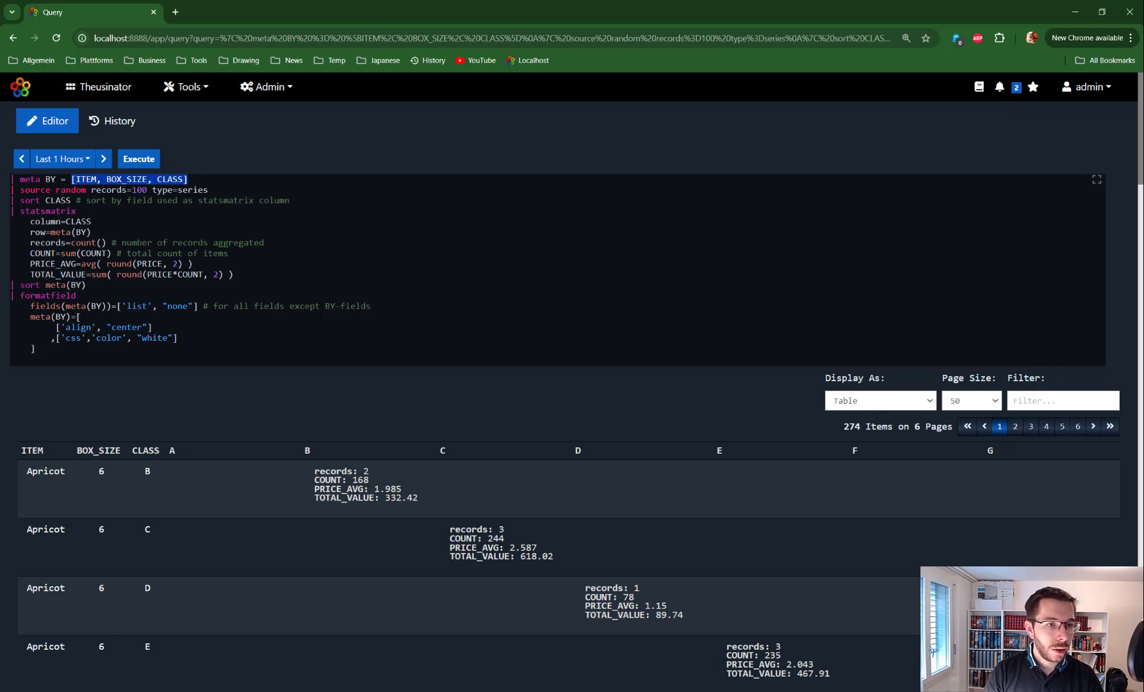
{"action": "double_click", "coordinate": [78, 221]}
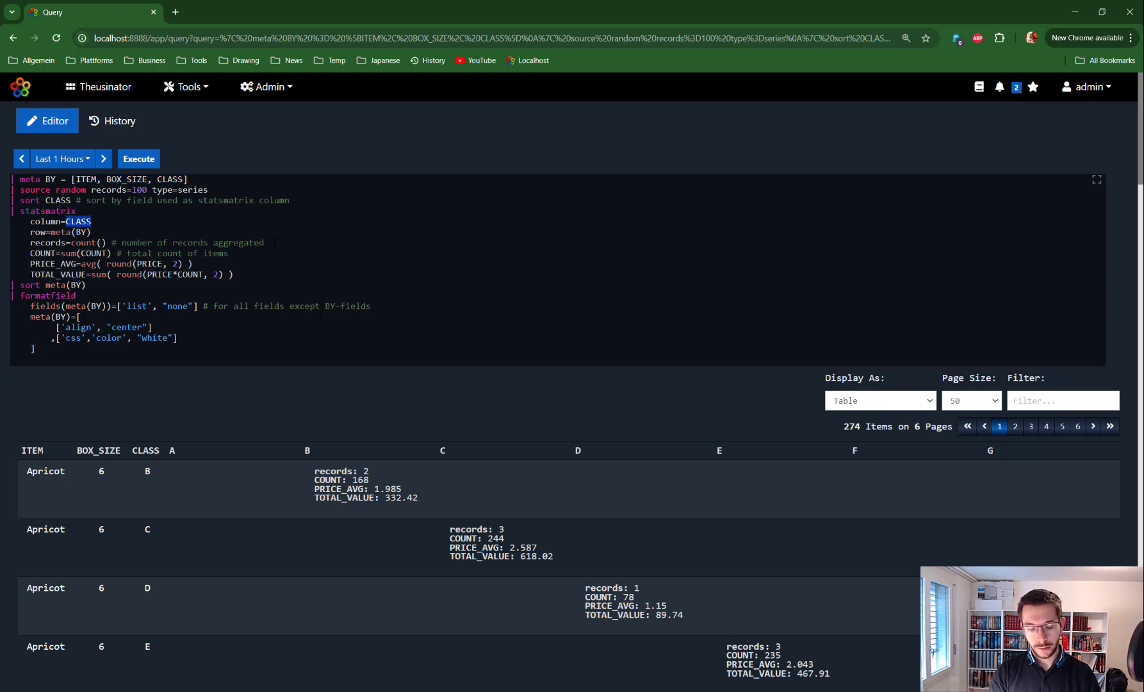
{"action": "key", "text": "ctrl+Return"}
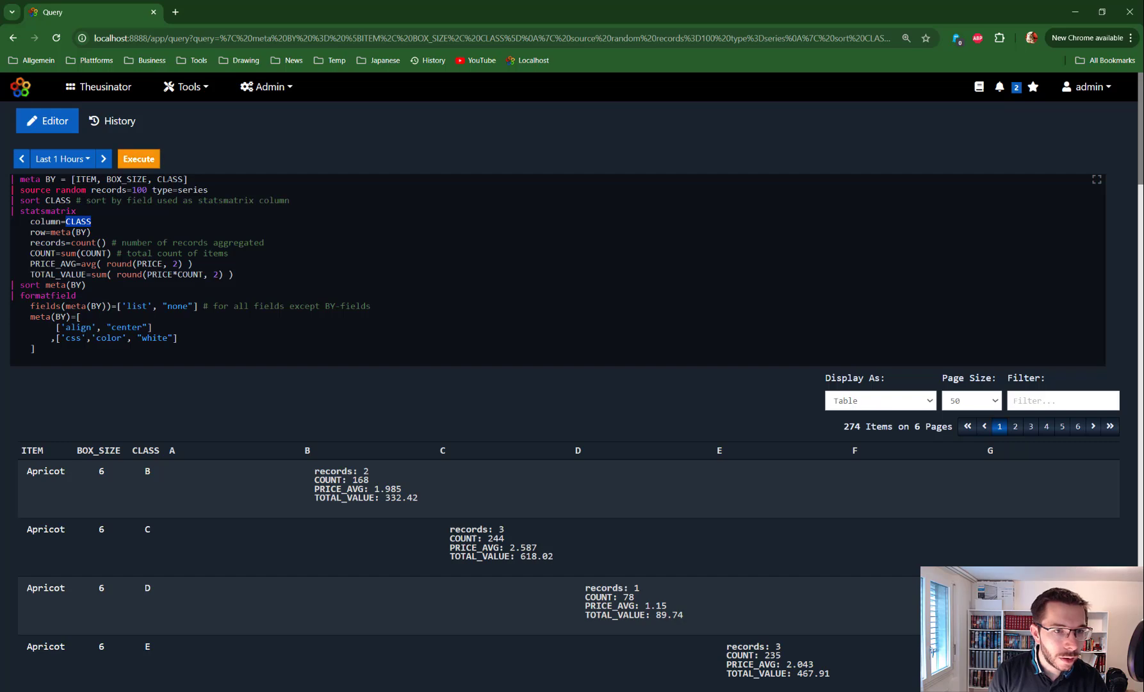
Remove CLASS from the meta BY list, leaving [ITEM, BOX_SIZE], and run the query again
{"action": "double_click", "coordinate": [172, 179]}
{"action": "key", "text": "BackSpace"}
{"action": "key", "text": "BackSpace"}
{"action": "key", "text": "BackSpace"}
{"action": "key", "text": "ctrl+Return"}
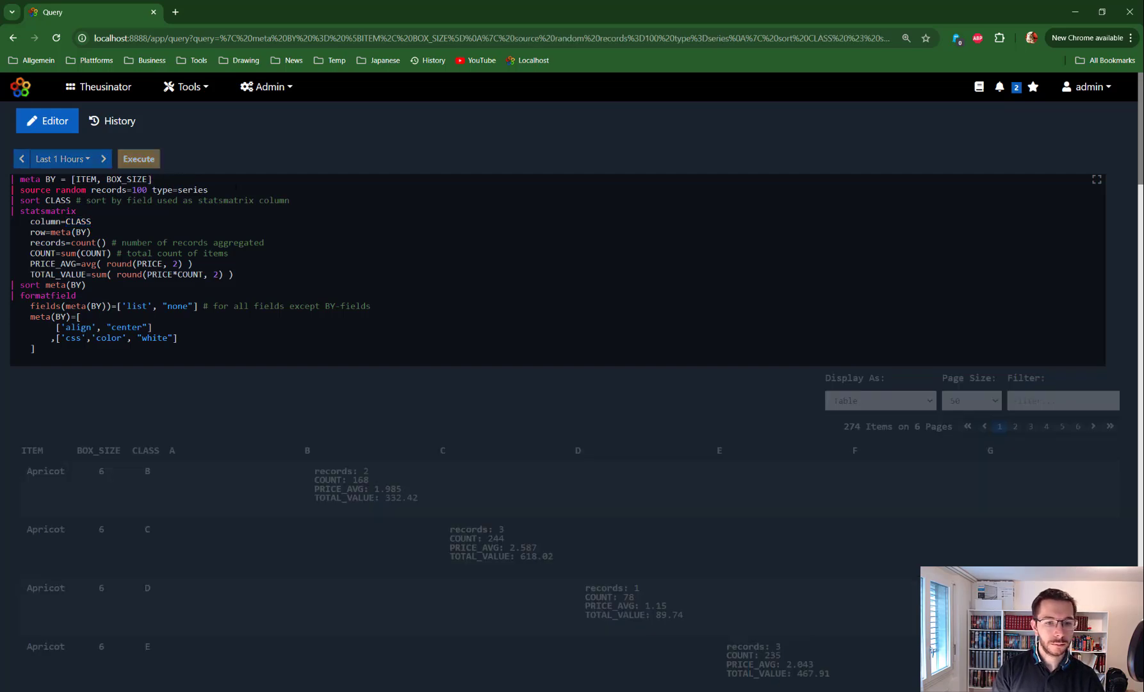
Review the matrix rows grouped by ITEM and BOX_SIZE, and examine the aggregated values in the first row's column A cell
{"action": "scroll", "coordinate": [394, 517], "scroll_direction": "down", "scroll_amount": 2}
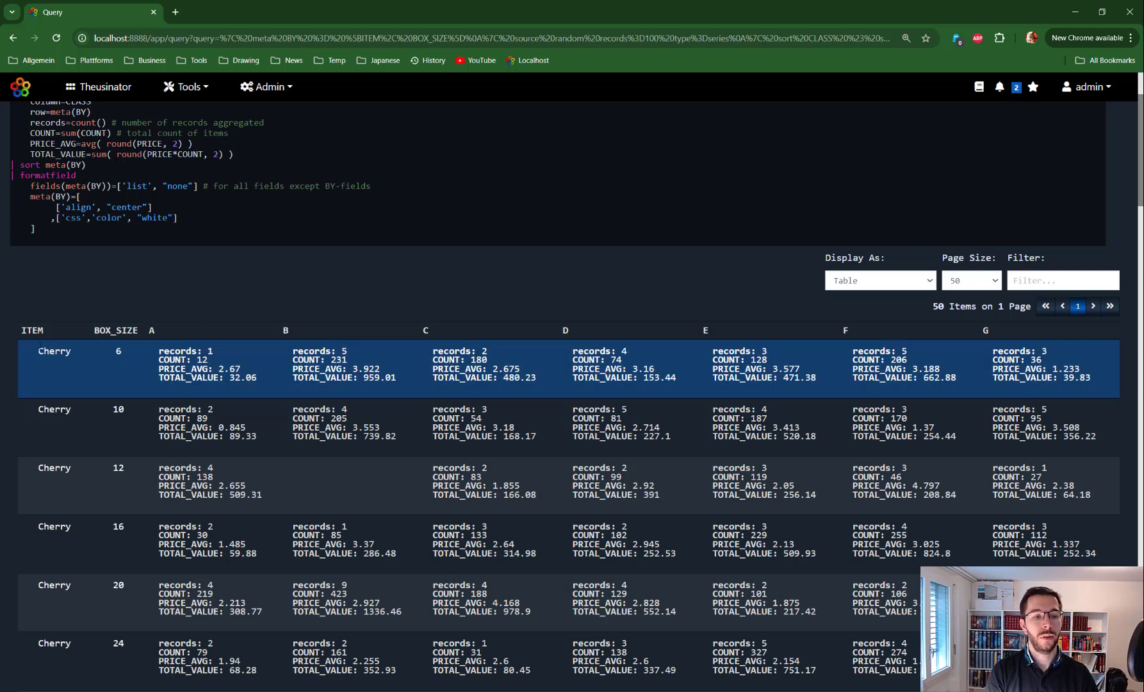
{"action": "left_click_drag", "start_coordinate": [37, 350], "coordinate": [239, 378]}
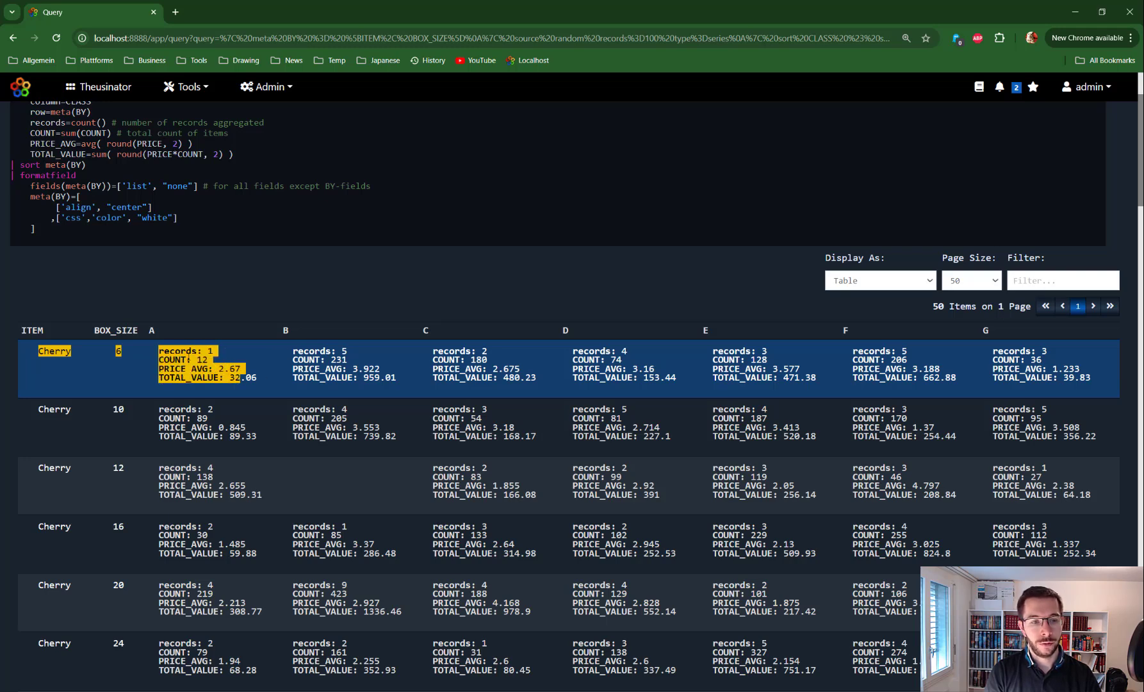
{"action": "left_click_drag", "start_coordinate": [158, 350], "coordinate": [251, 378]}
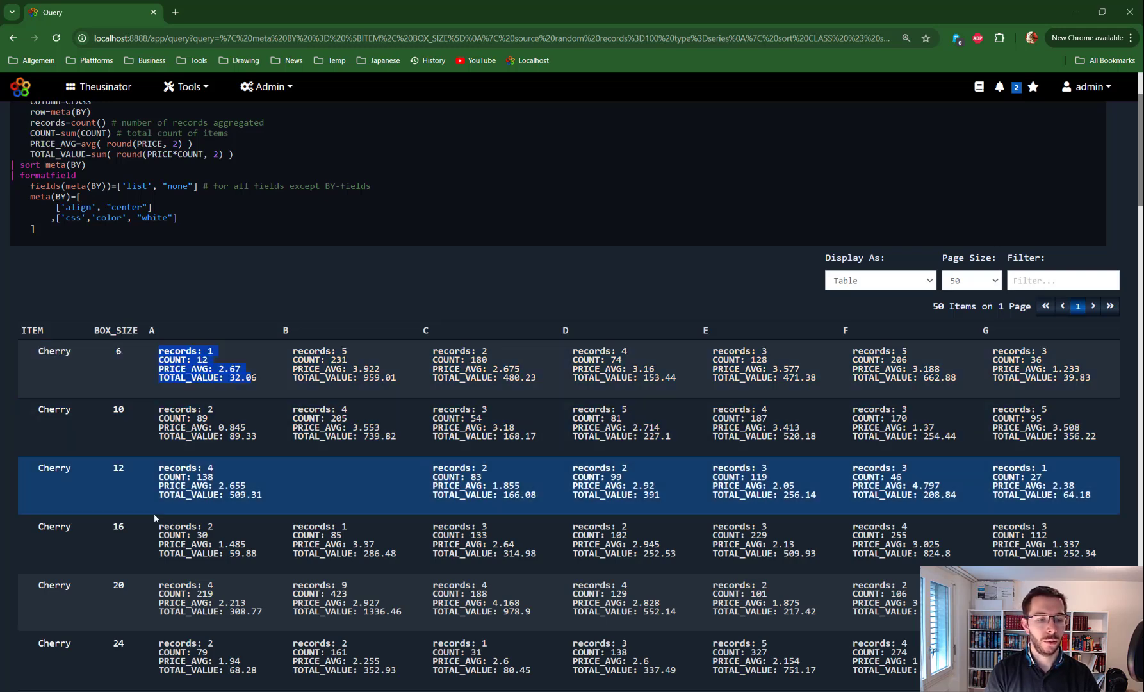
{"action": "scroll", "coordinate": [138, 512], "scroll_direction": "down", "scroll_amount": 8}
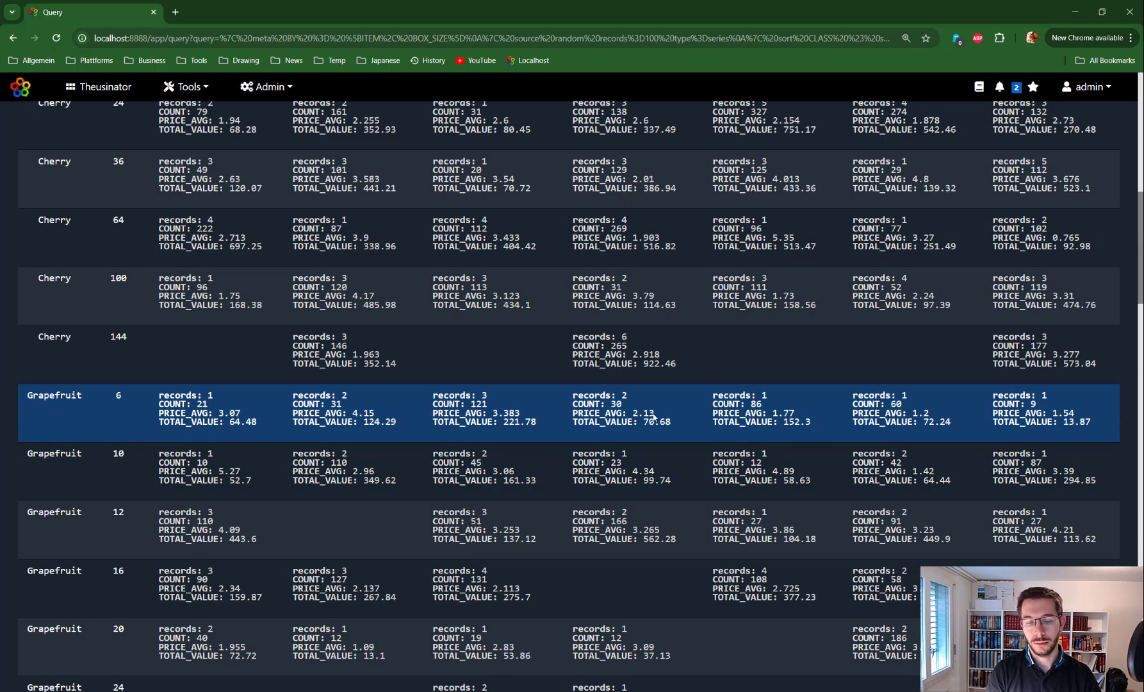
{"action": "scroll", "coordinate": [213, 365], "scroll_direction": "up", "scroll_amount": 9}
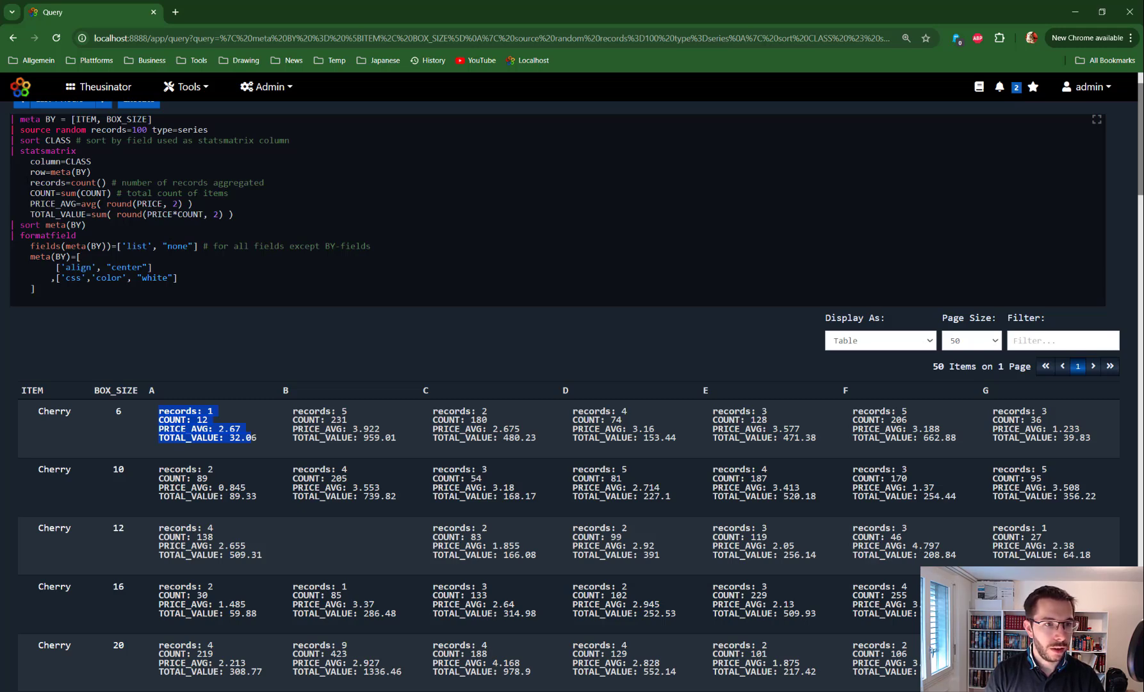
Comment out the COUNT, PRICE_AVG and TOTAL_VALUE lines so only records=count() is aggregated, and run the query
{"action": "left_click_drag", "start_coordinate": [30, 182], "coordinate": [107, 182]}
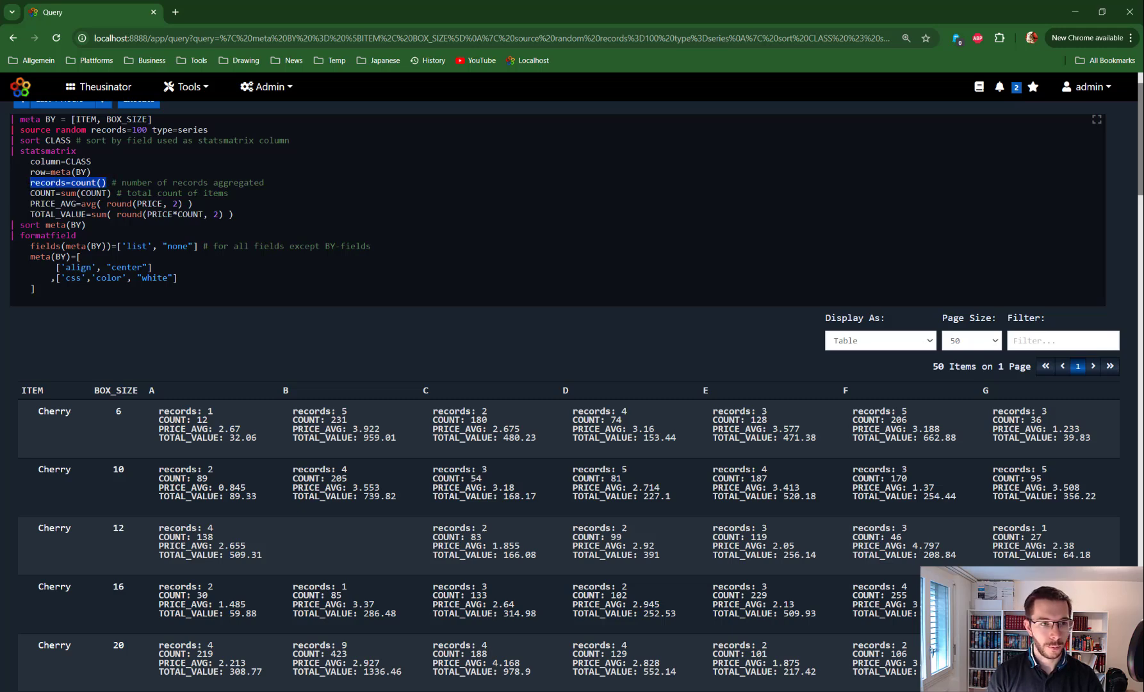
{"action": "left_click", "coordinate": [31, 192]}
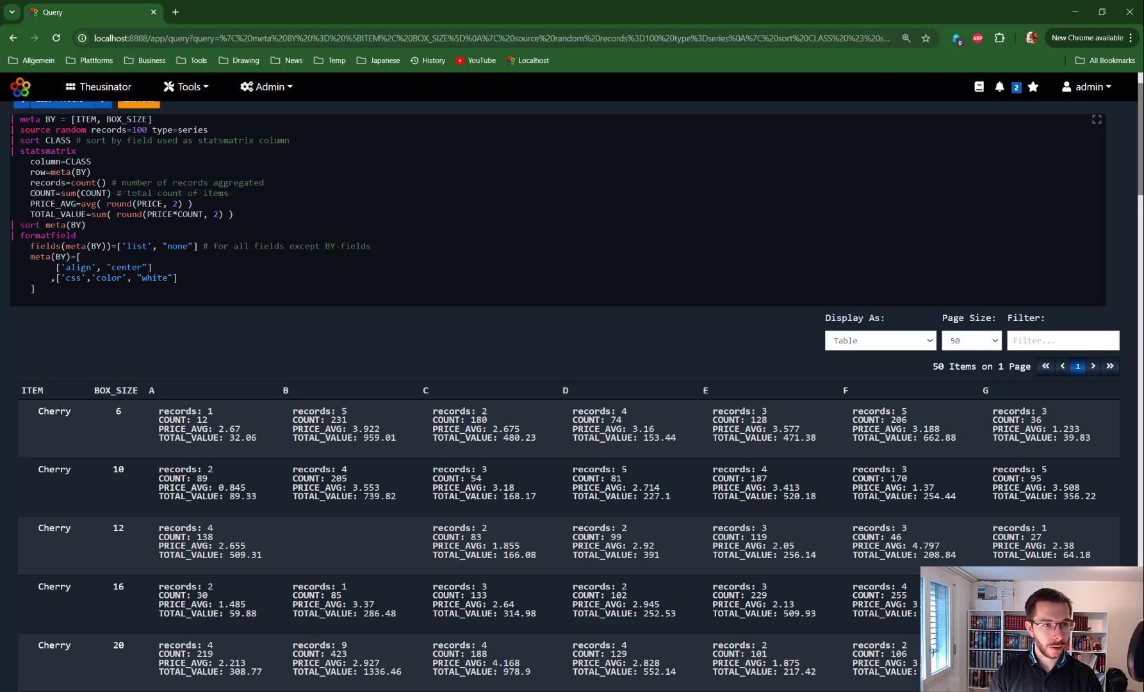
{"action": "type", "text": "#"}
{"action": "type", "text": "#"}
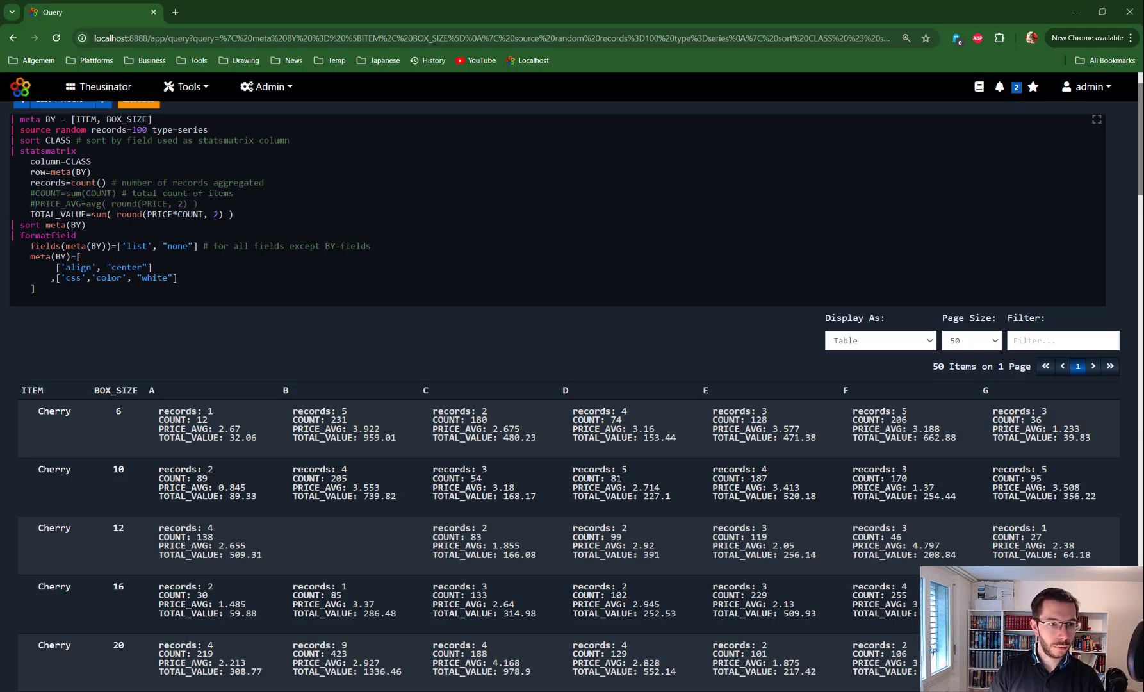
{"action": "key", "text": "Down"}
{"action": "type", "text": "#"}
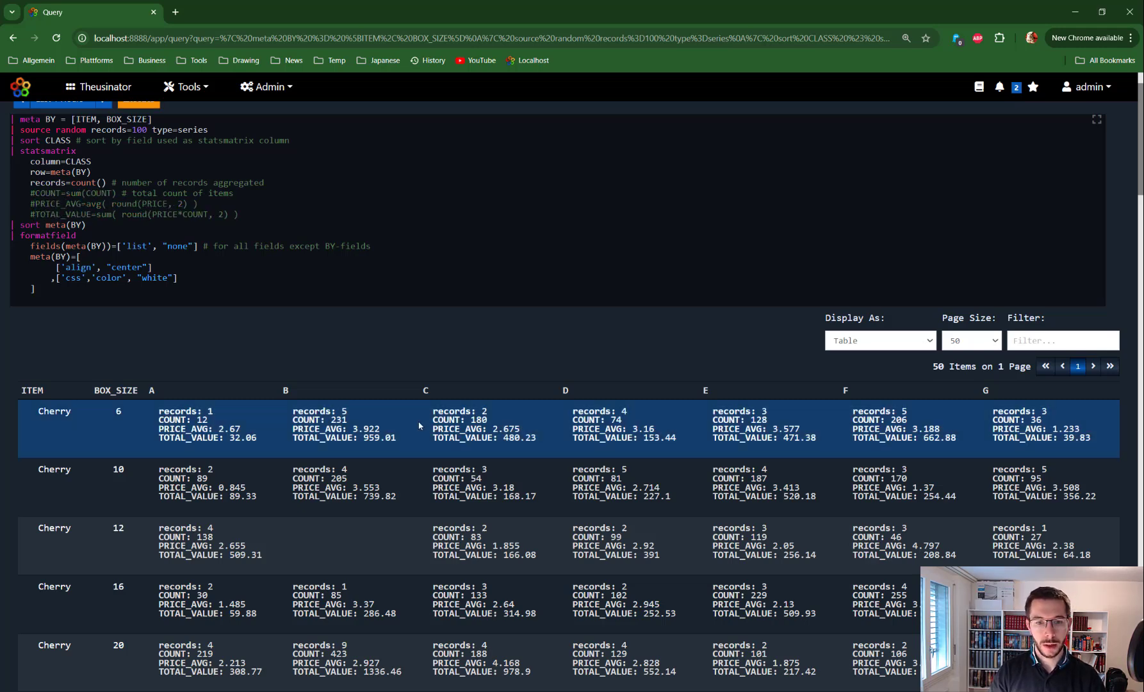
{"action": "key", "text": "ctrl+Return"}
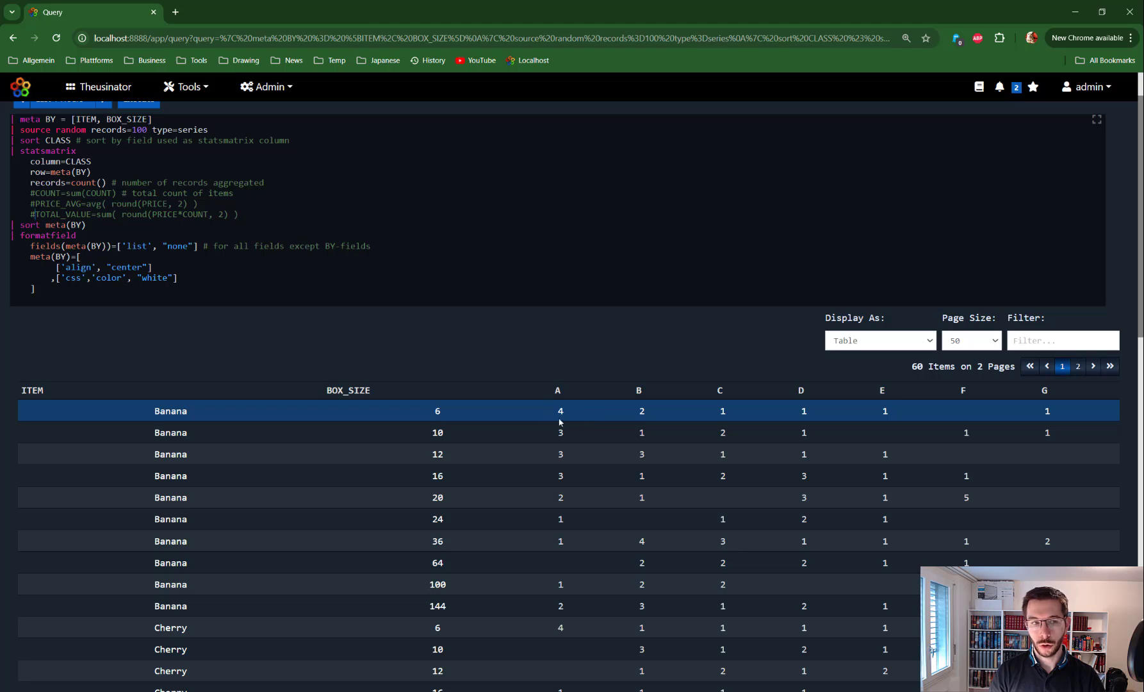
{"action": "left_click_drag", "start_coordinate": [56, 184], "coordinate": [17, 185]}
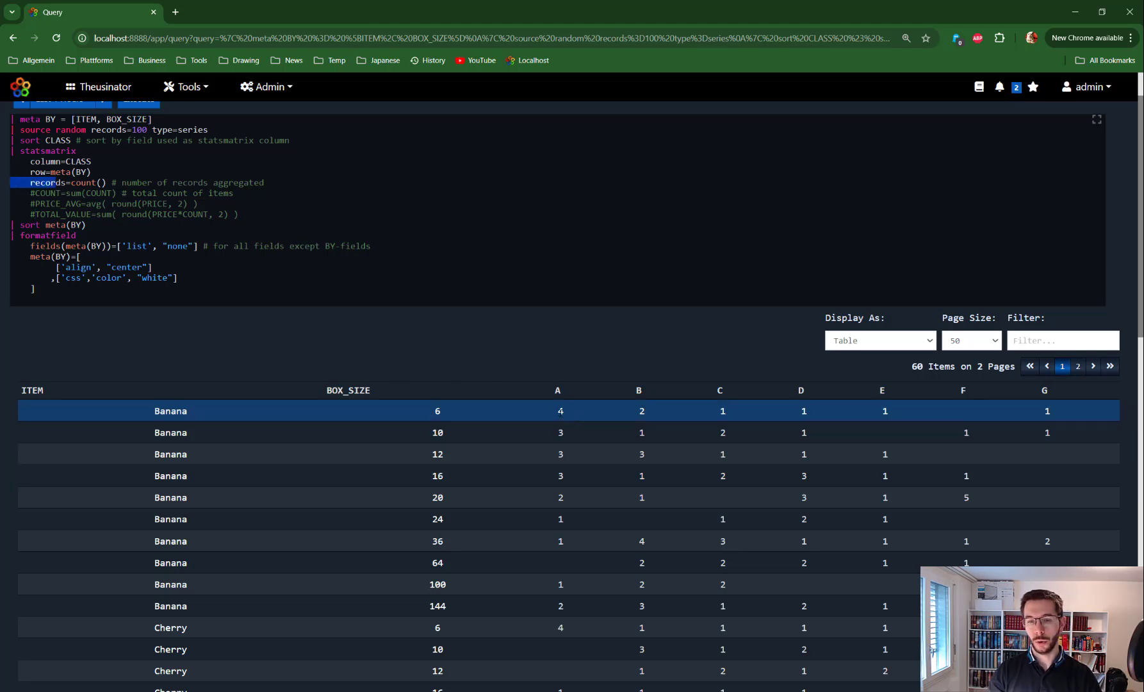
{"action": "scroll", "coordinate": [833, 430], "scroll_direction": "down", "scroll_amount": 3}
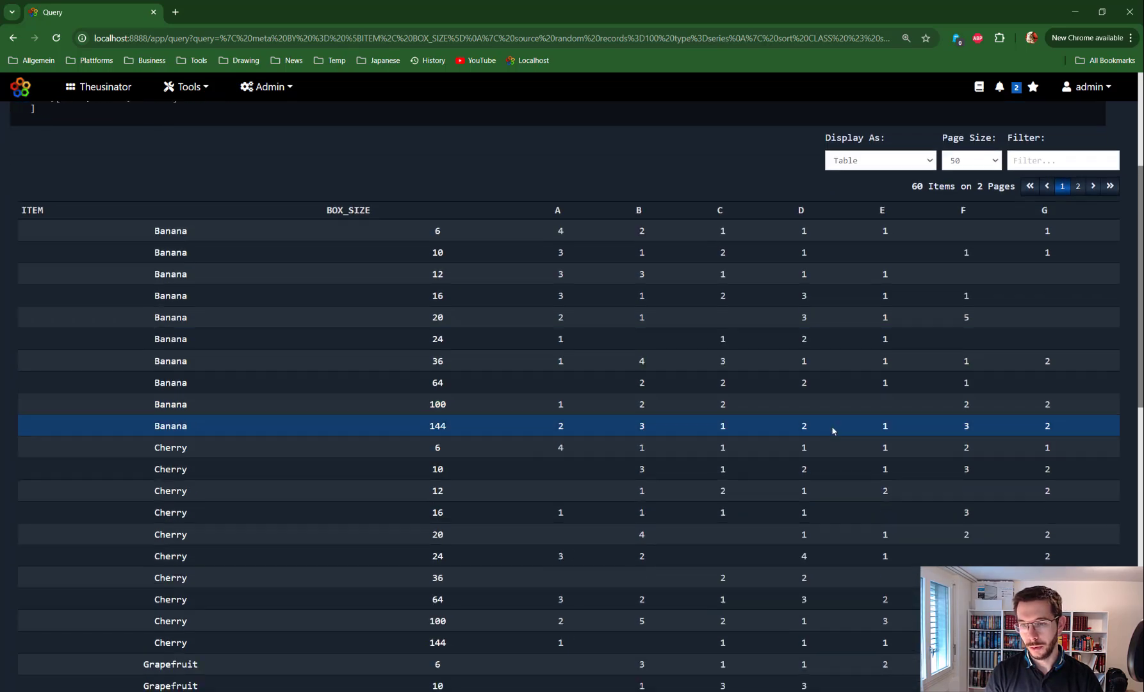
{"action": "left_click_drag", "start_coordinate": [808, 384], "coordinate": [762, 379]}
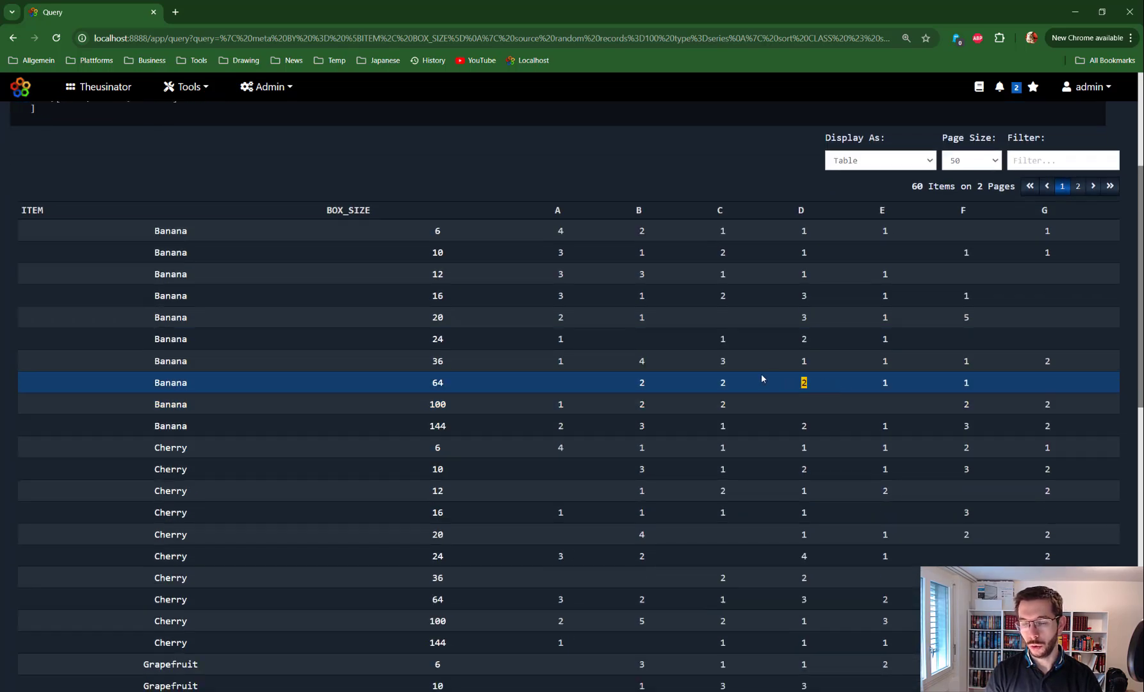
Reactivate the COUNT=sum(COUNT) line, comment out records=count() instead, and run the query
{"action": "scroll", "coordinate": [762, 379], "scroll_direction": "up", "scroll_amount": 4}
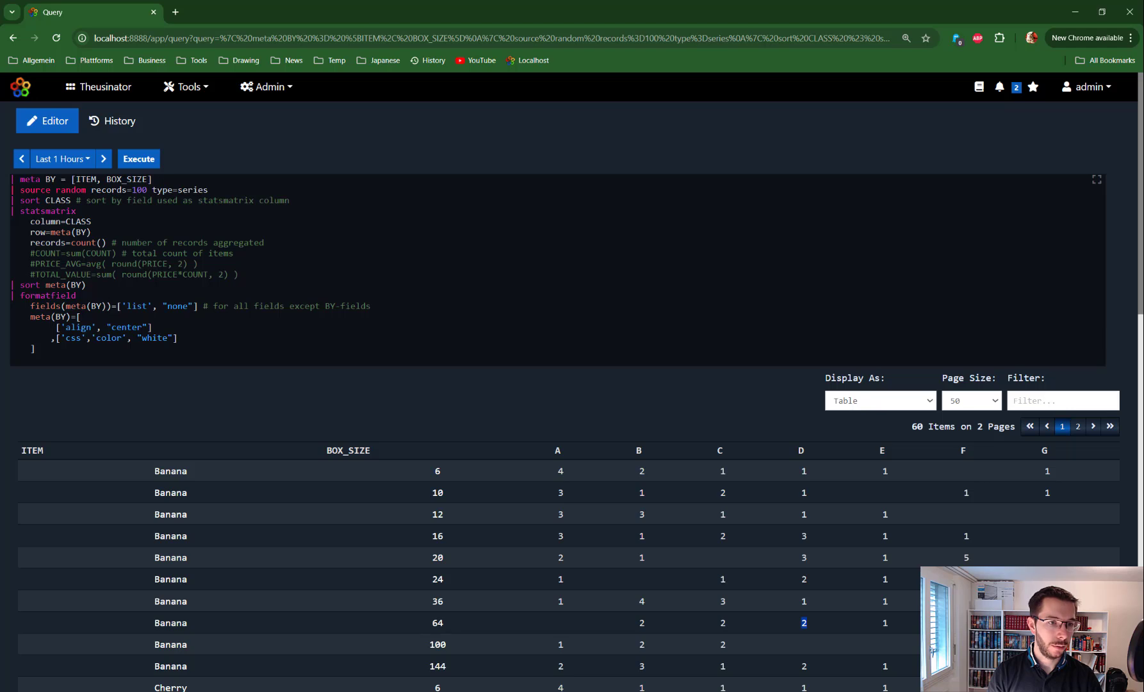
{"action": "left_click", "coordinate": [32, 253]}
{"action": "key", "text": "Delete"}
{"action": "left_click", "coordinate": [30, 242]}
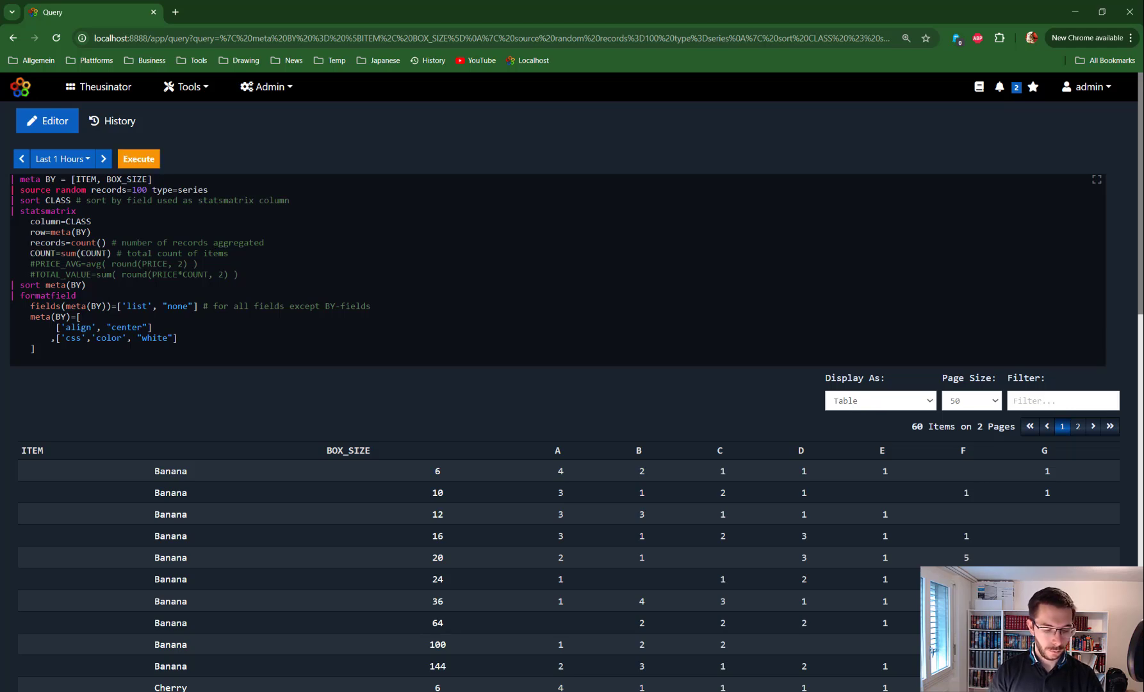
{"action": "type", "text": "#"}
{"action": "key", "text": "ctrl+Return"}
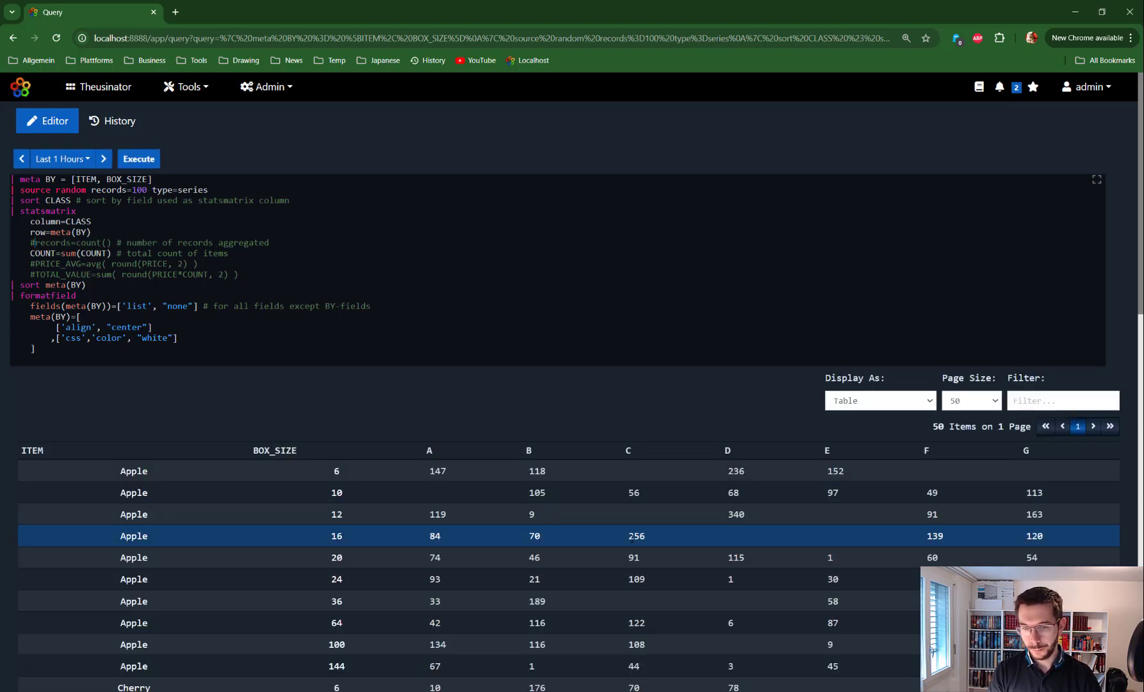
{"action": "scroll", "coordinate": [643, 533], "scroll_direction": "down", "scroll_amount": 4}
{"action": "scroll", "coordinate": [644, 534], "scroll_direction": "up", "scroll_amount": 4}
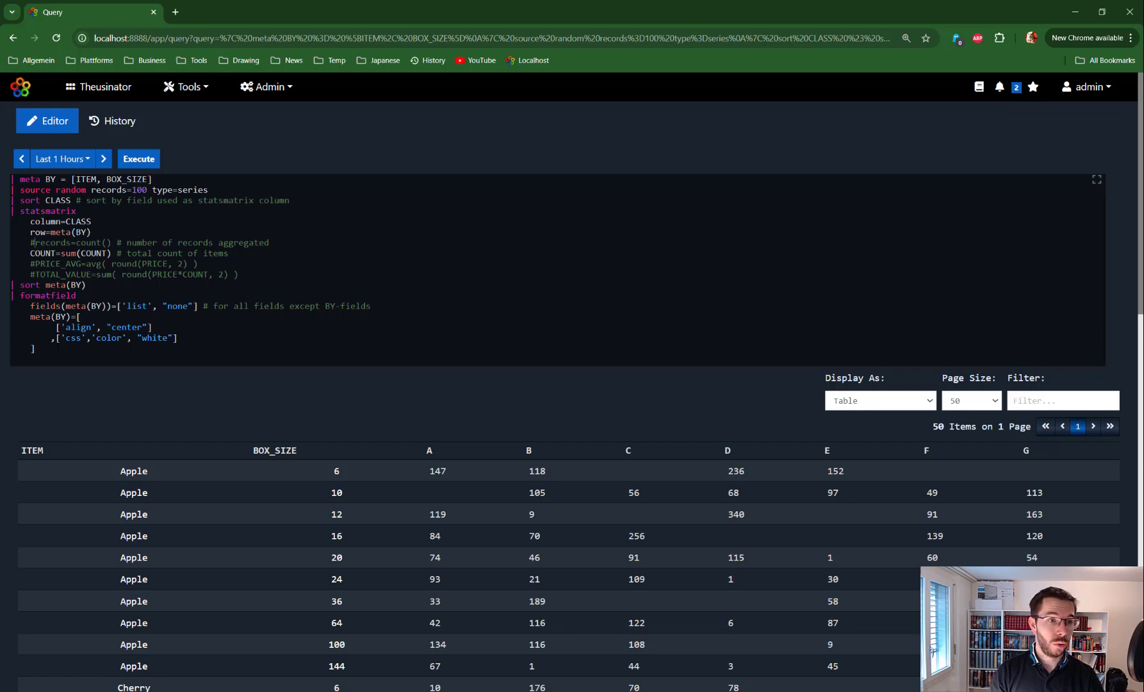
Delete everything after statsmatrix in the query and open the command's manual at the Compacting with Crates-Command section
{"action": "left_click_drag", "start_coordinate": [37, 348], "coordinate": [82, 211]}
{"action": "key", "text": "BackSpace"}
{"action": "key", "text": "ctrl+Return"}
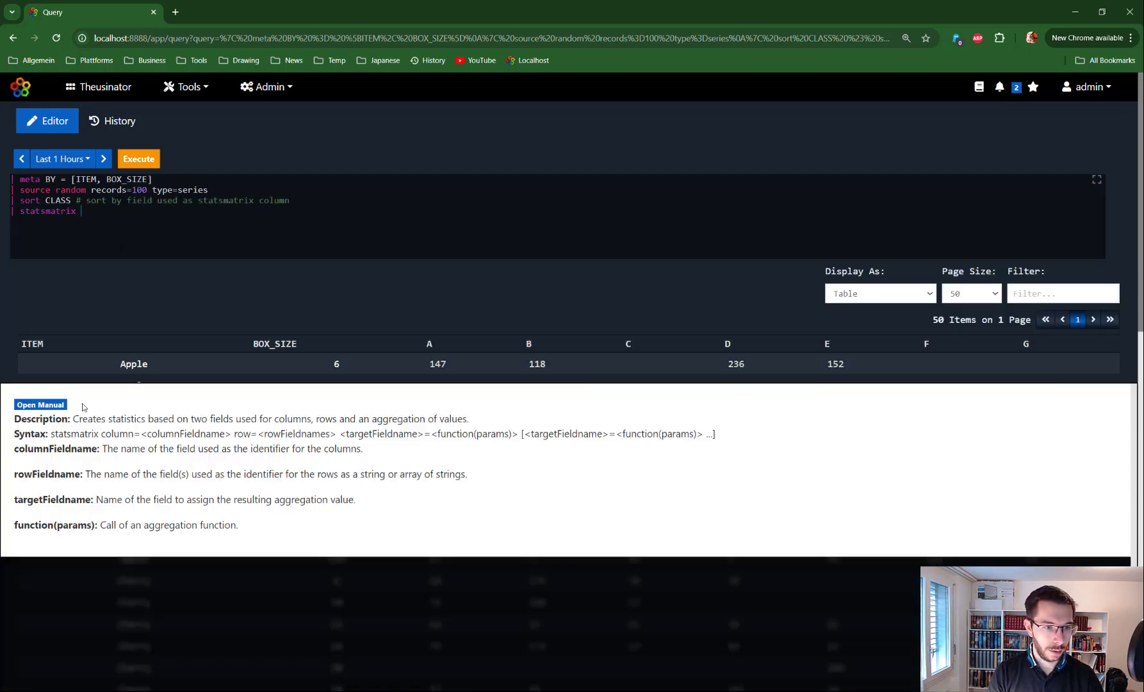
{"action": "left_click", "coordinate": [49, 406]}
{"action": "scroll", "coordinate": [177, 528], "scroll_direction": "down", "scroll_amount": 7}
{"action": "scroll", "coordinate": [178, 516], "scroll_direction": "down", "scroll_amount": 5}
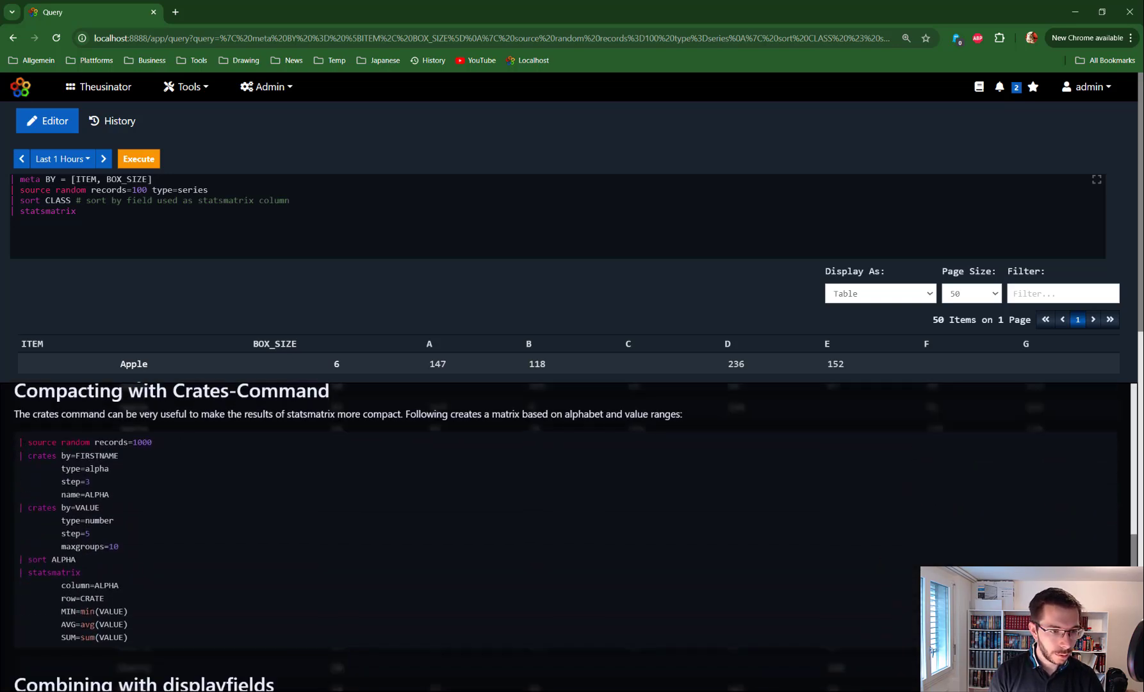
Replace the whole query with the manual's crates example, starting with source random records=1000, and run it
{"action": "left_click_drag", "start_coordinate": [19, 441], "coordinate": [184, 631]}
{"action": "key", "text": "ctrl+c"}
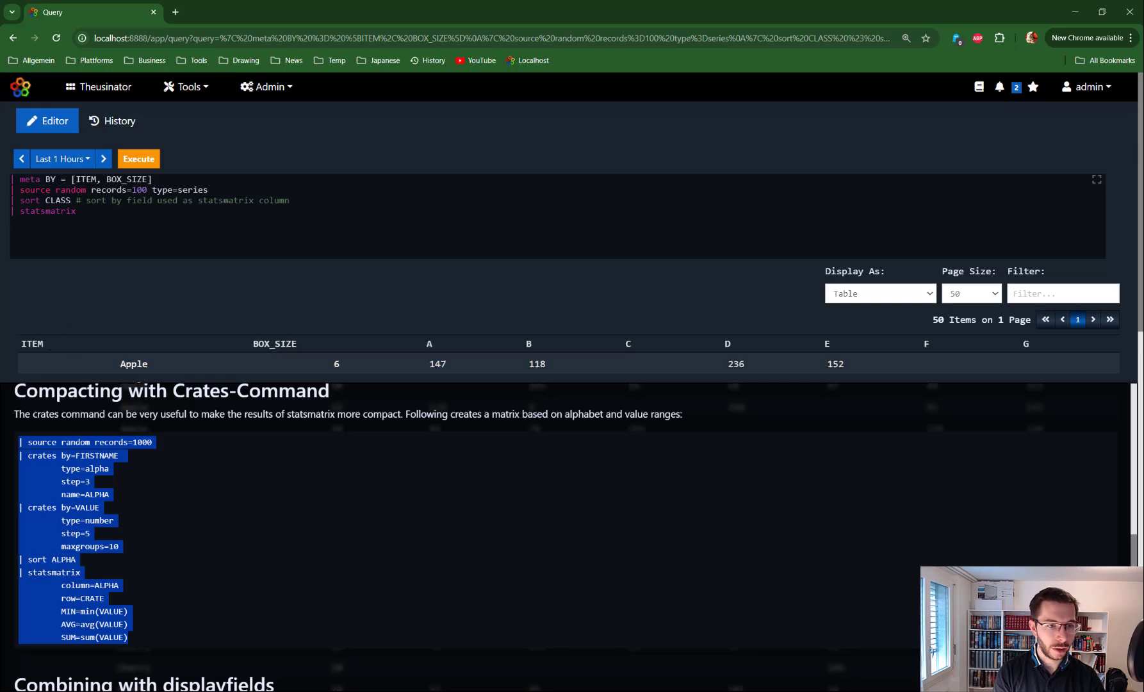
{"action": "left_click", "coordinate": [183, 224]}
{"action": "left_click_drag", "start_coordinate": [182, 221], "coordinate": [11, 179]}
{"action": "key", "text": "ctrl+v"}
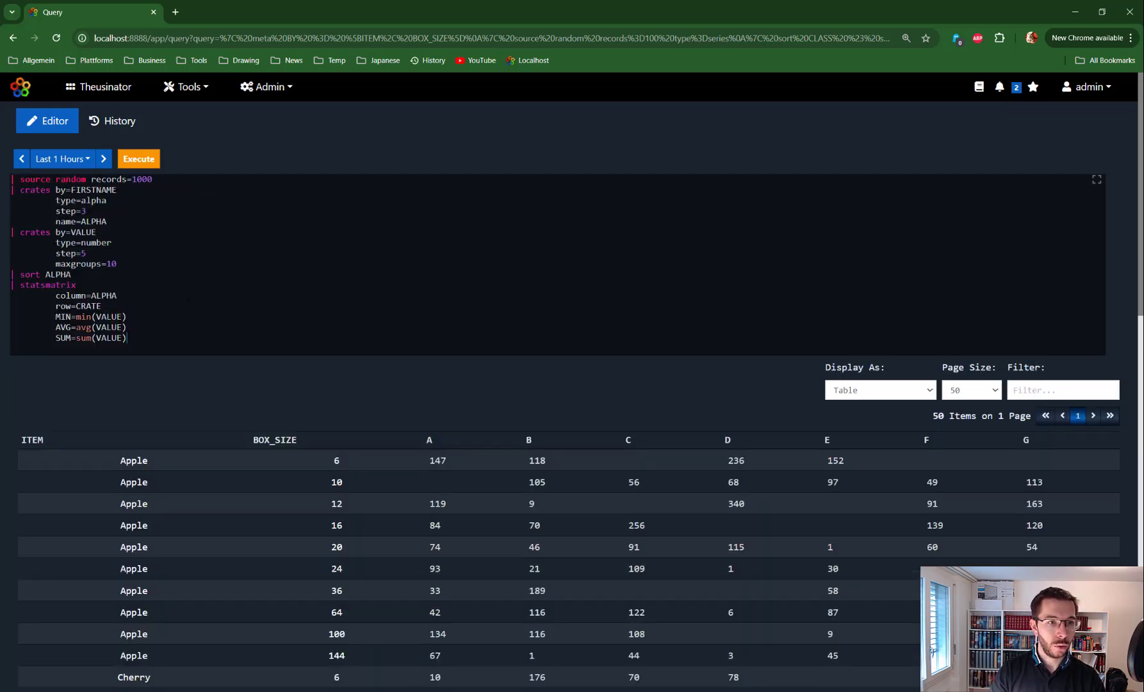
{"action": "key", "text": "ctrl+Return"}
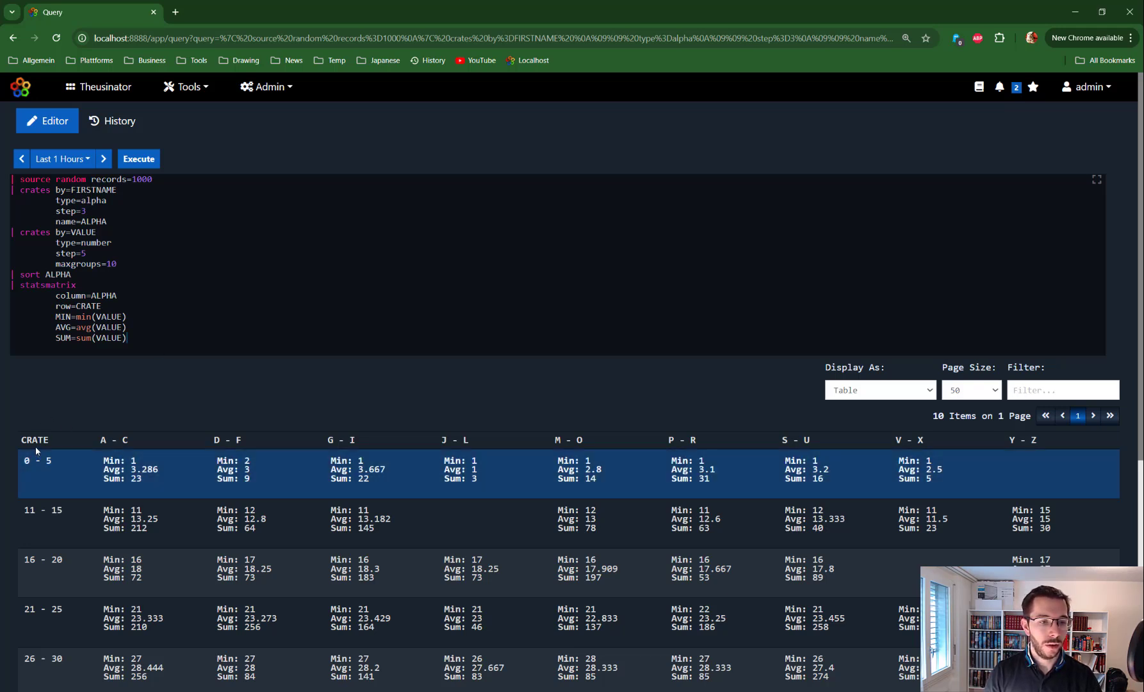
Compare the CRATE rows with the crates by=VALUE definition and the letter-range columns with crates by=FIRSTNAME
{"action": "left_click_drag", "start_coordinate": [22, 440], "coordinate": [54, 443]}
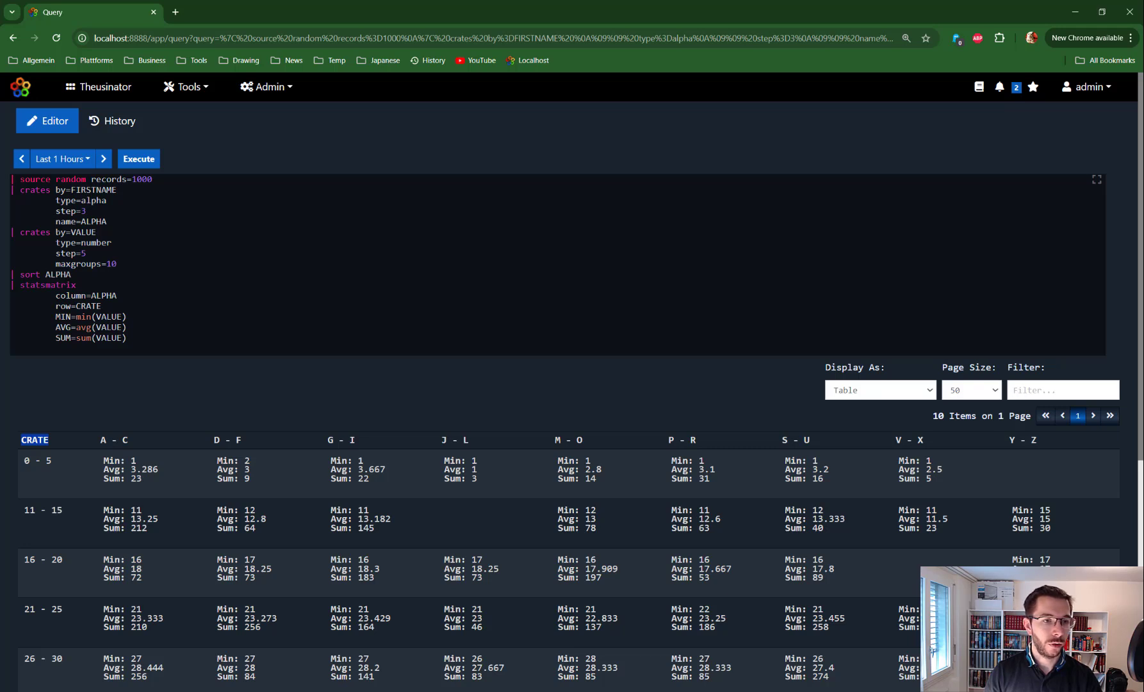
{"action": "left_click_drag", "start_coordinate": [97, 233], "coordinate": [52, 232]}
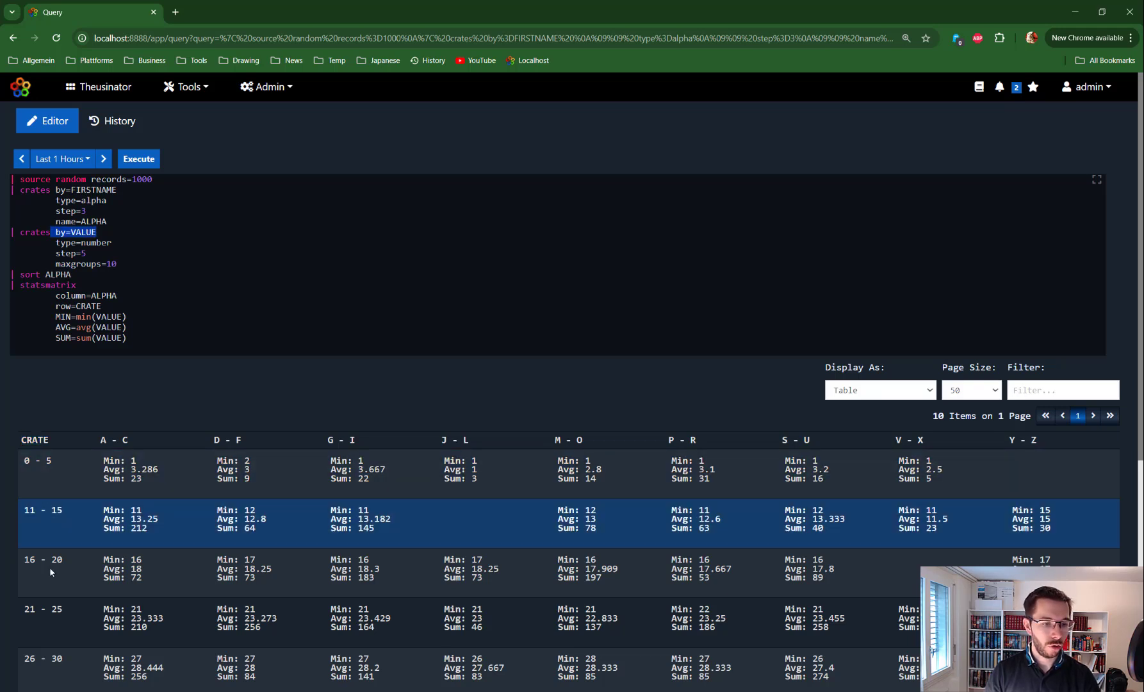
{"action": "scroll", "coordinate": [67, 553], "scroll_direction": "down", "scroll_amount": 2}
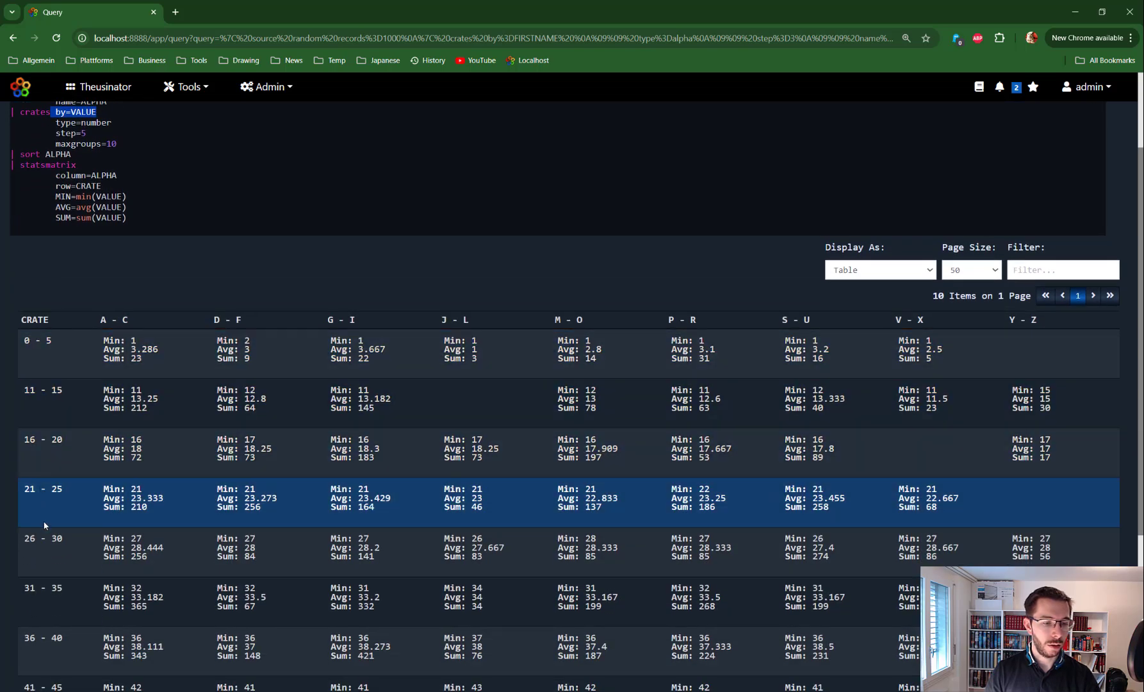
{"action": "scroll", "coordinate": [50, 618], "scroll_direction": "down", "scroll_amount": 1}
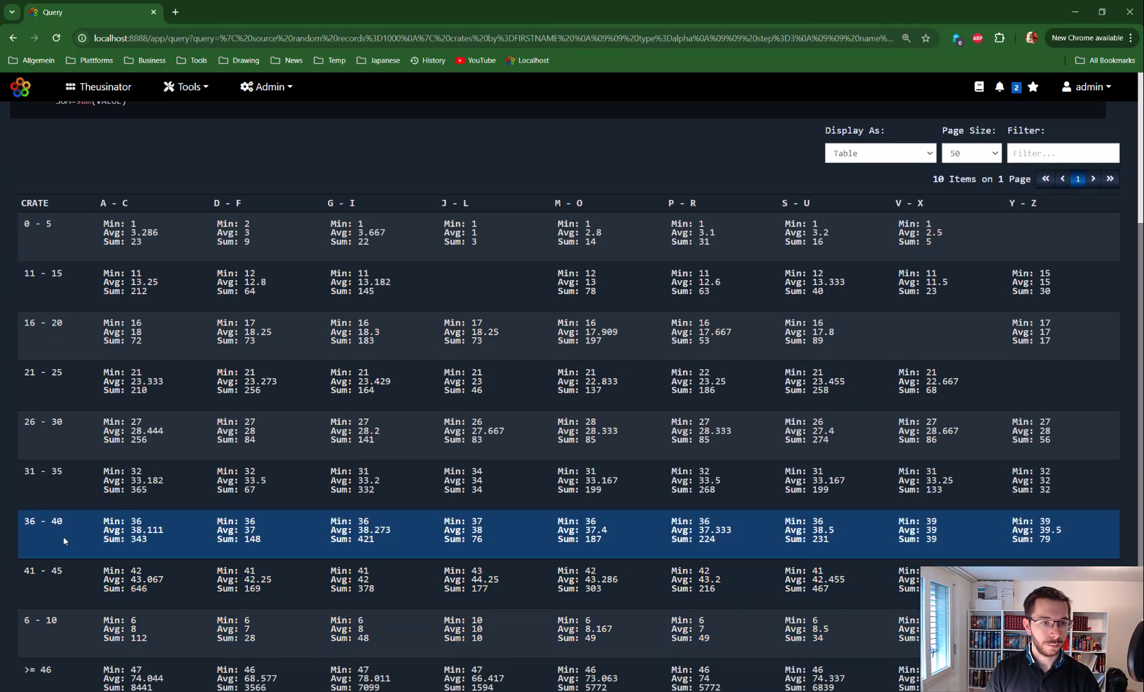
{"action": "scroll", "coordinate": [64, 512], "scroll_direction": "up", "scroll_amount": 2}
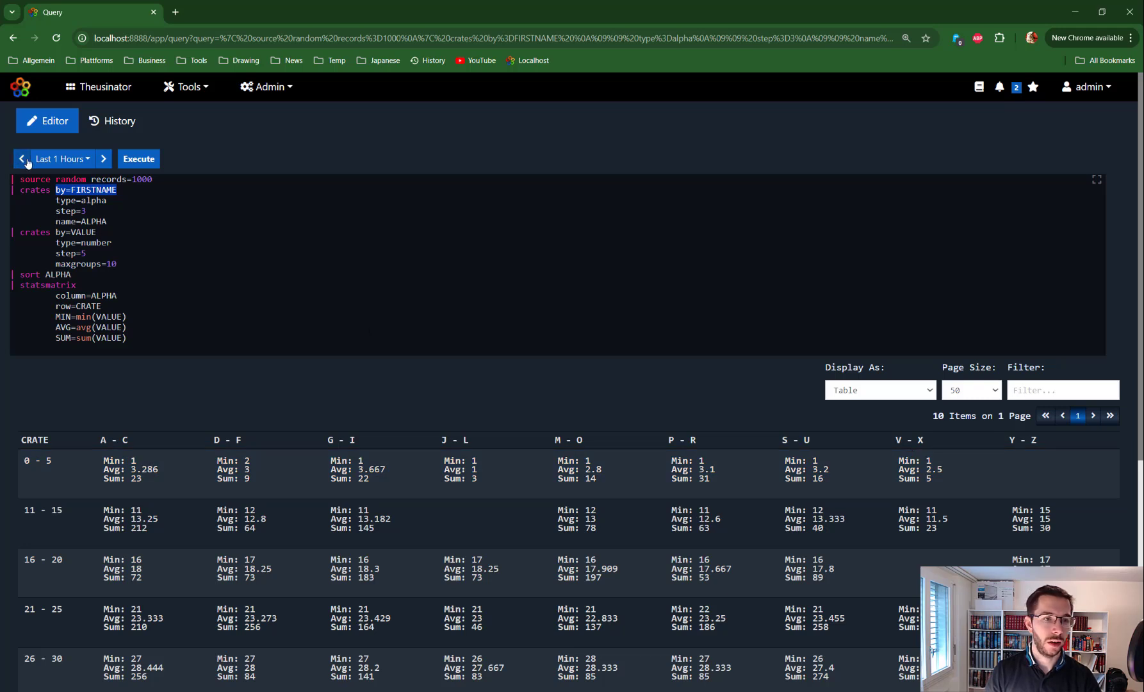
{"action": "left_click_drag", "start_coordinate": [71, 190], "coordinate": [117, 190]}
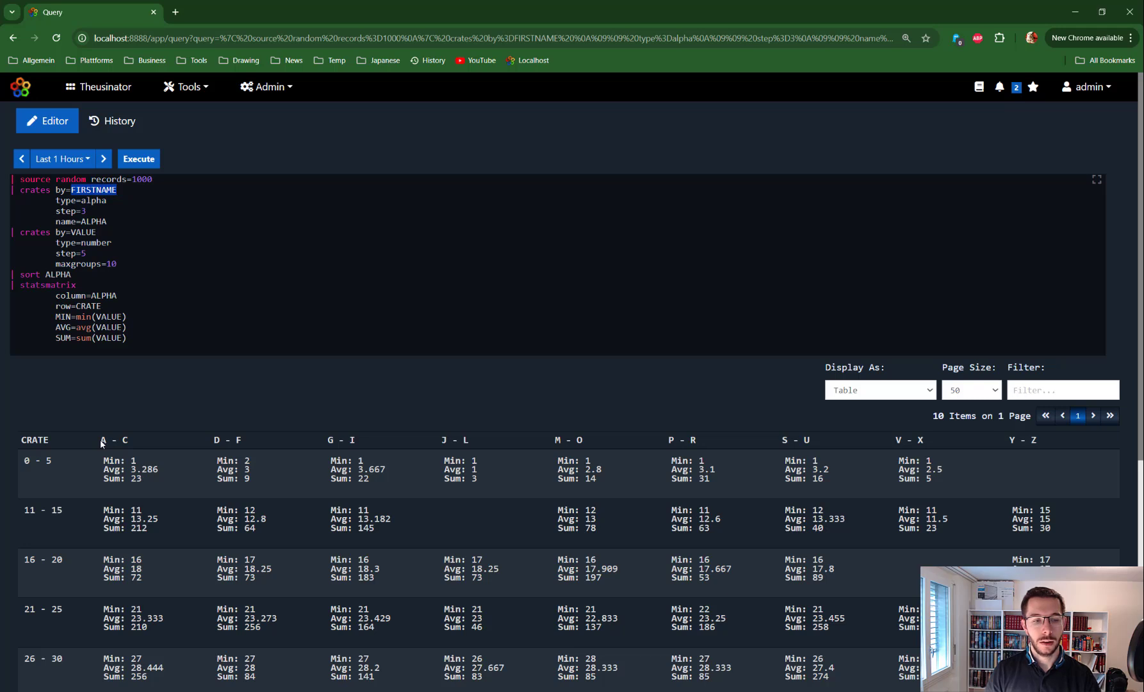
{"action": "left_click_drag", "start_coordinate": [101, 442], "coordinate": [137, 446]}
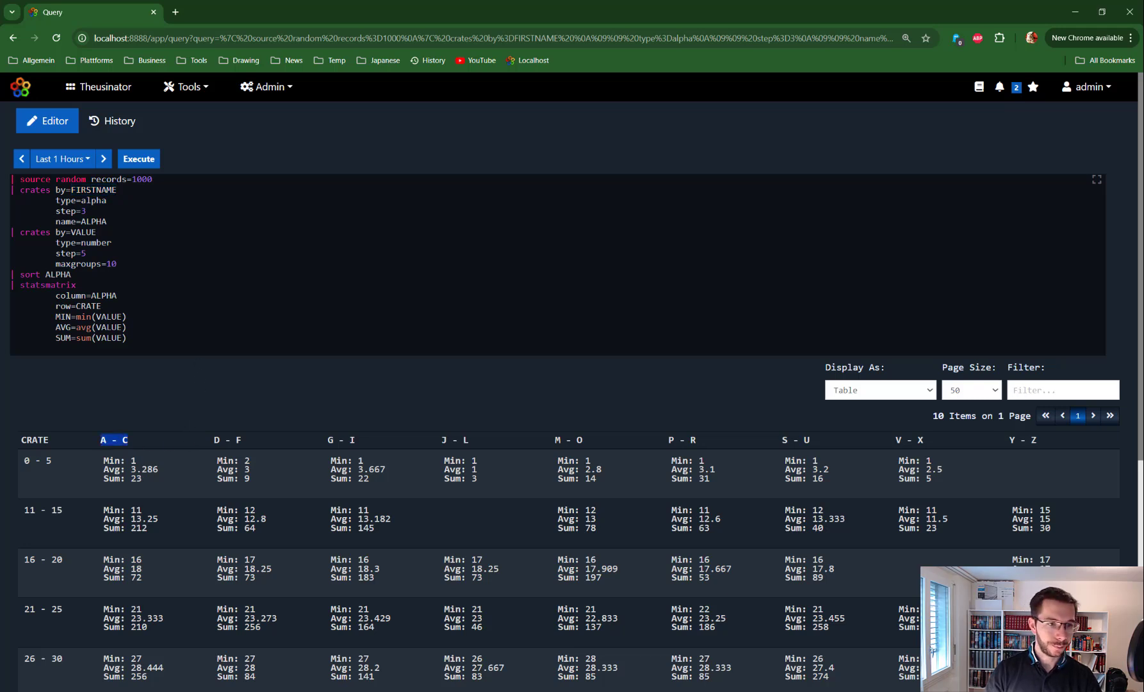
Delete the parameters after statsmatrix in the crates query and open the command's manual at the Combining with displayfields section
{"action": "left_click", "coordinate": [128, 338]}
{"action": "left_click_drag", "start_coordinate": [128, 338], "coordinate": [82, 285]}
{"action": "key", "text": "BackSpace"}
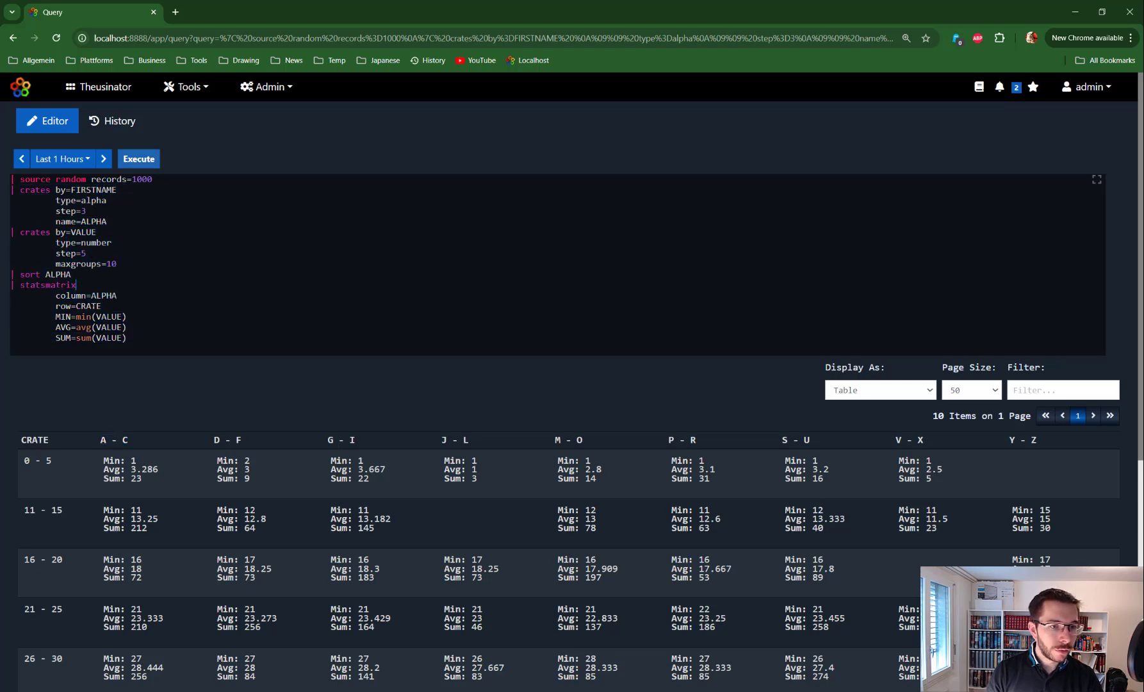
{"action": "key", "text": "ctrl+Return"}
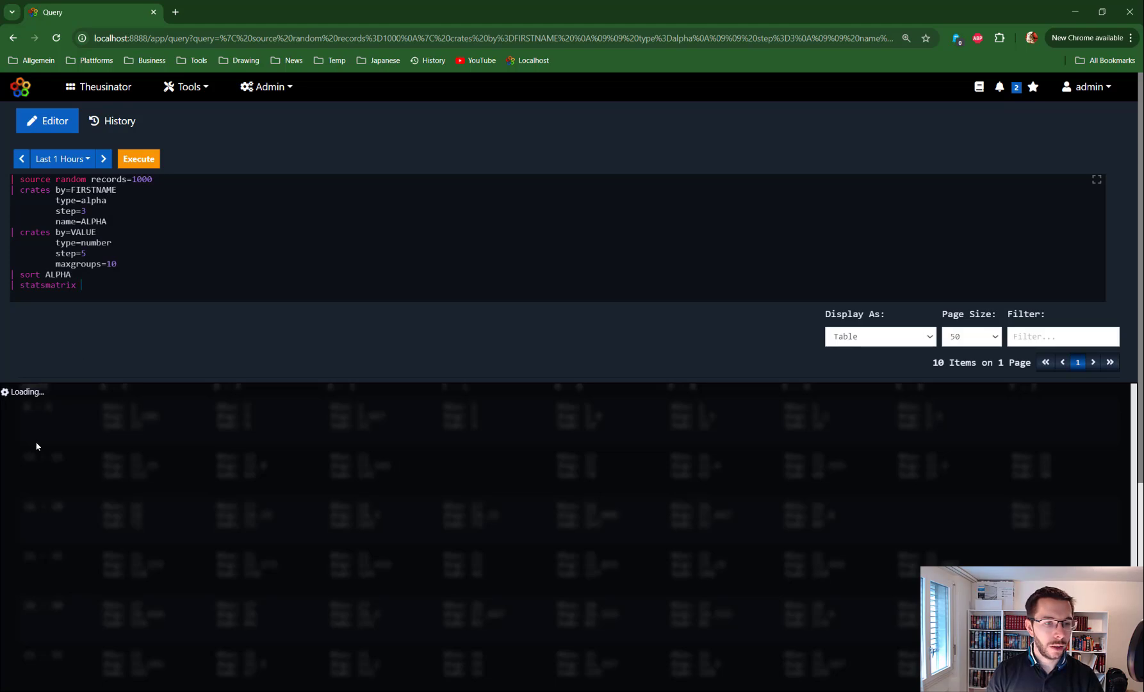
{"action": "scroll", "coordinate": [192, 572], "scroll_direction": "down", "scroll_amount": 10}
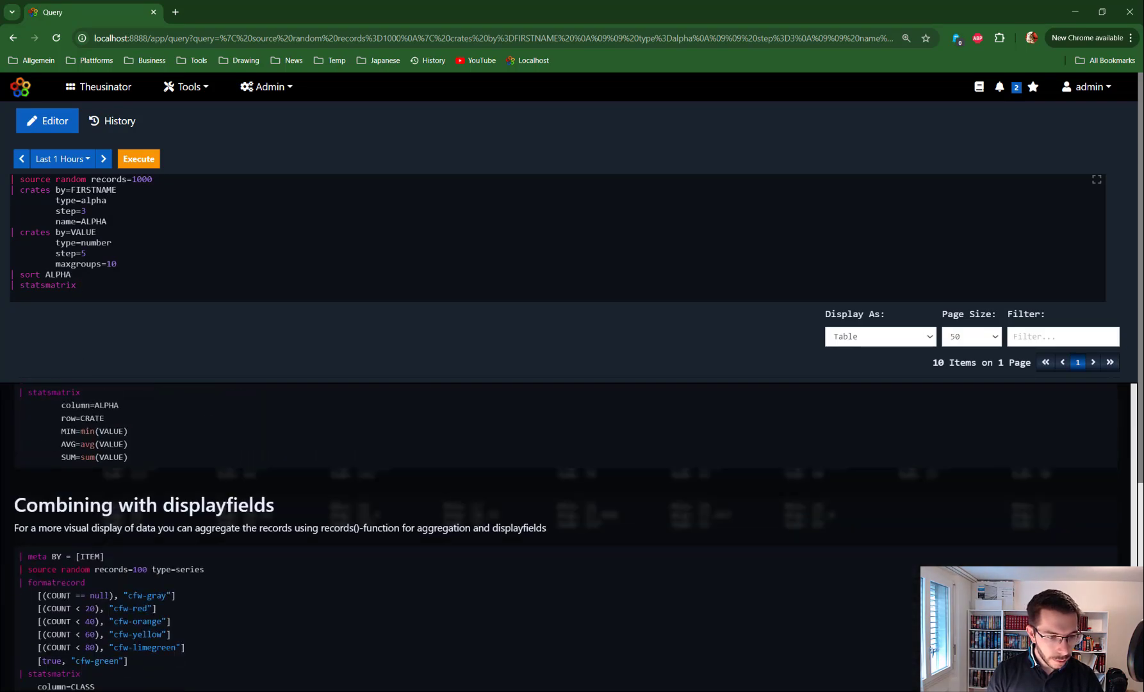
{"action": "scroll", "coordinate": [226, 501], "scroll_direction": "up", "scroll_amount": 1}
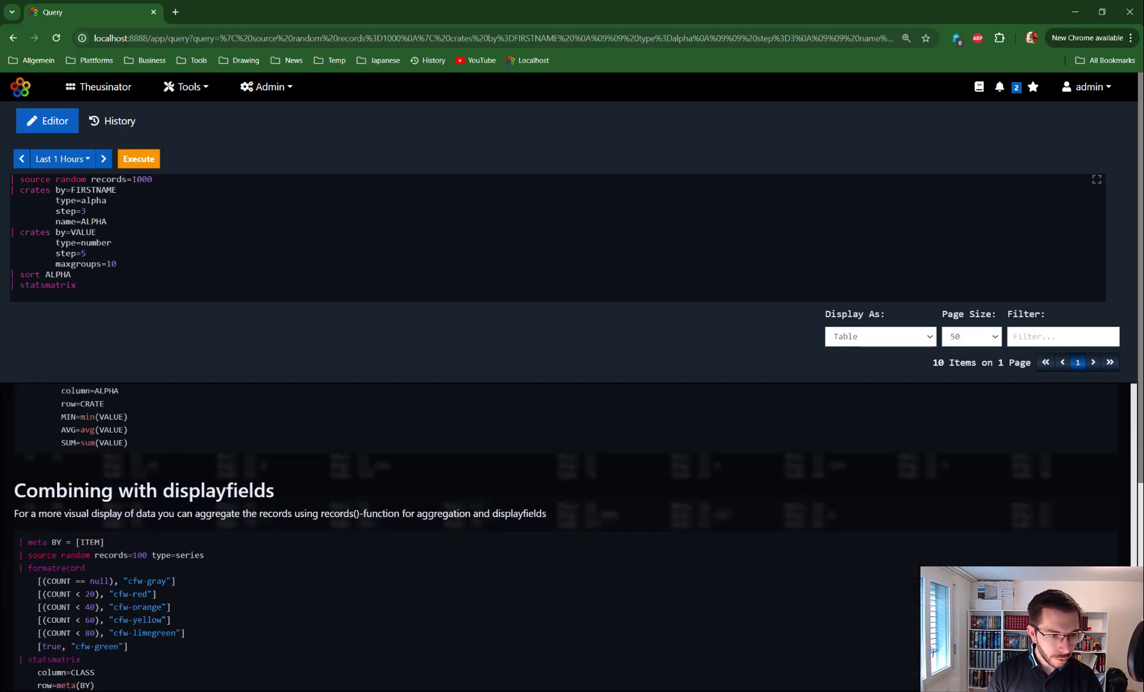
Replace the whole query with the manual's displayfields example, starting with meta BY = [ITEM], and run it
{"action": "left_click_drag", "start_coordinate": [19, 542], "coordinate": [122, 662]}
{"action": "key", "text": "ctrl+c"}
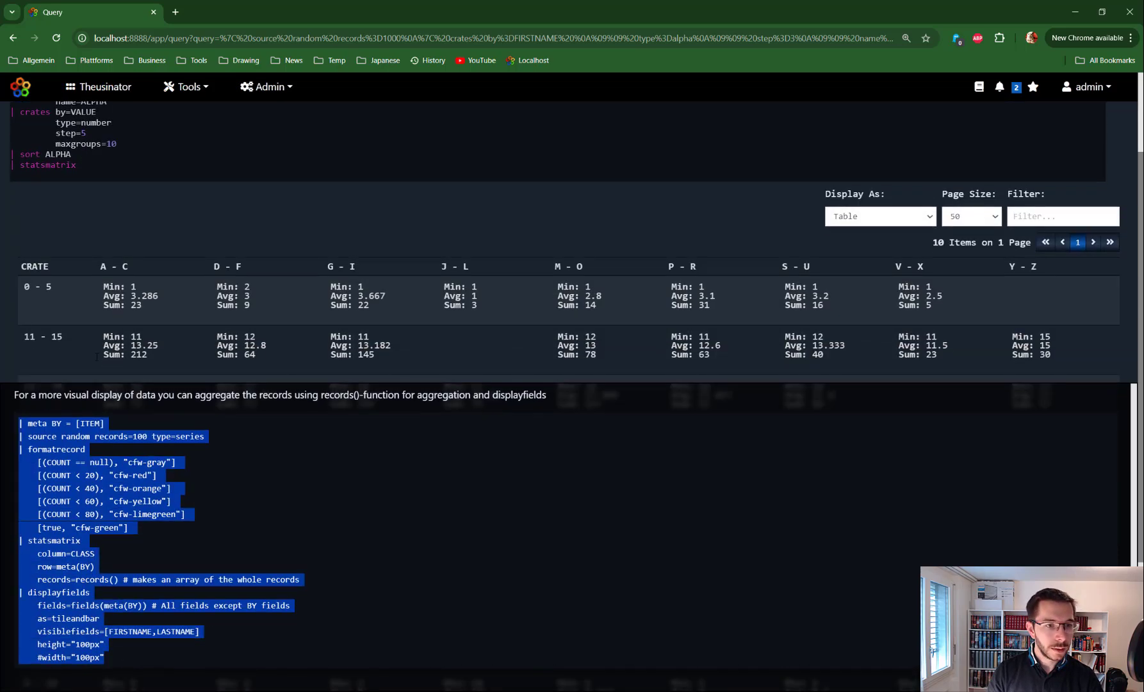
{"action": "scroll", "coordinate": [122, 563], "scroll_direction": "up", "scroll_amount": 6}
{"action": "left_click", "coordinate": [114, 168]}
{"action": "scroll", "coordinate": [121, 228], "scroll_direction": "up", "scroll_amount": 3}
{"action": "left_click_drag", "start_coordinate": [110, 294], "coordinate": [8, 182]}
{"action": "key", "text": "ctrl+v"}
{"action": "key", "text": "ctrl+Return"}
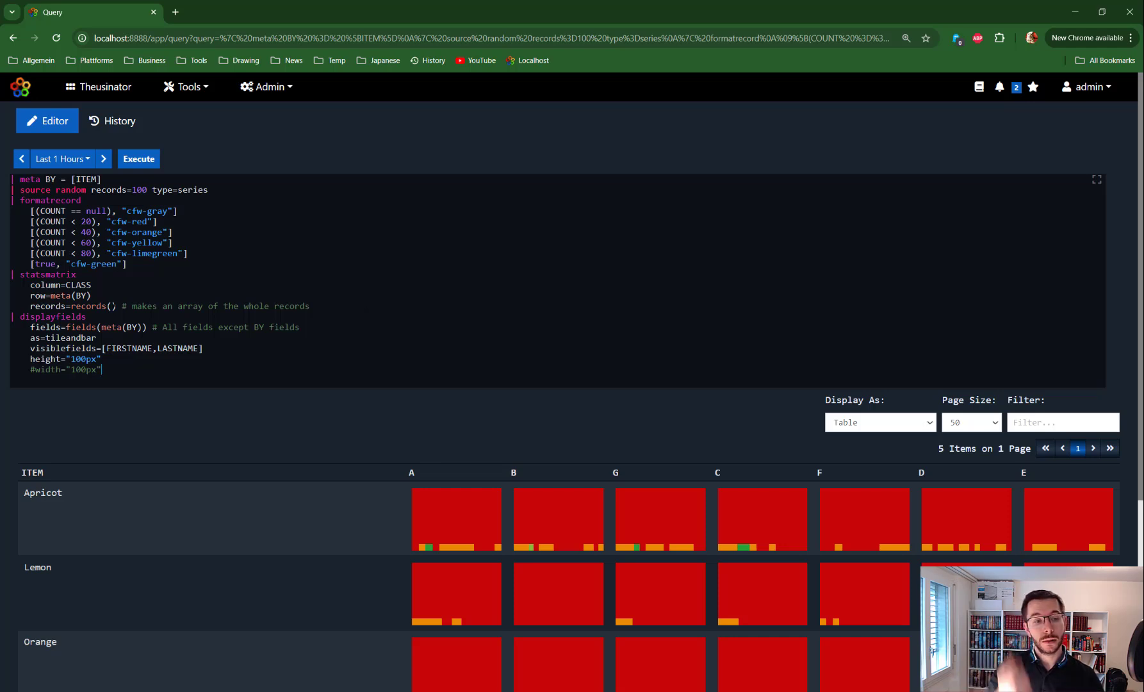
Highlight records=records() and the displayfields command in the query, and inspect the tiles of the Apricot row
{"action": "left_click_drag", "start_coordinate": [116, 306], "coordinate": [30, 305]}
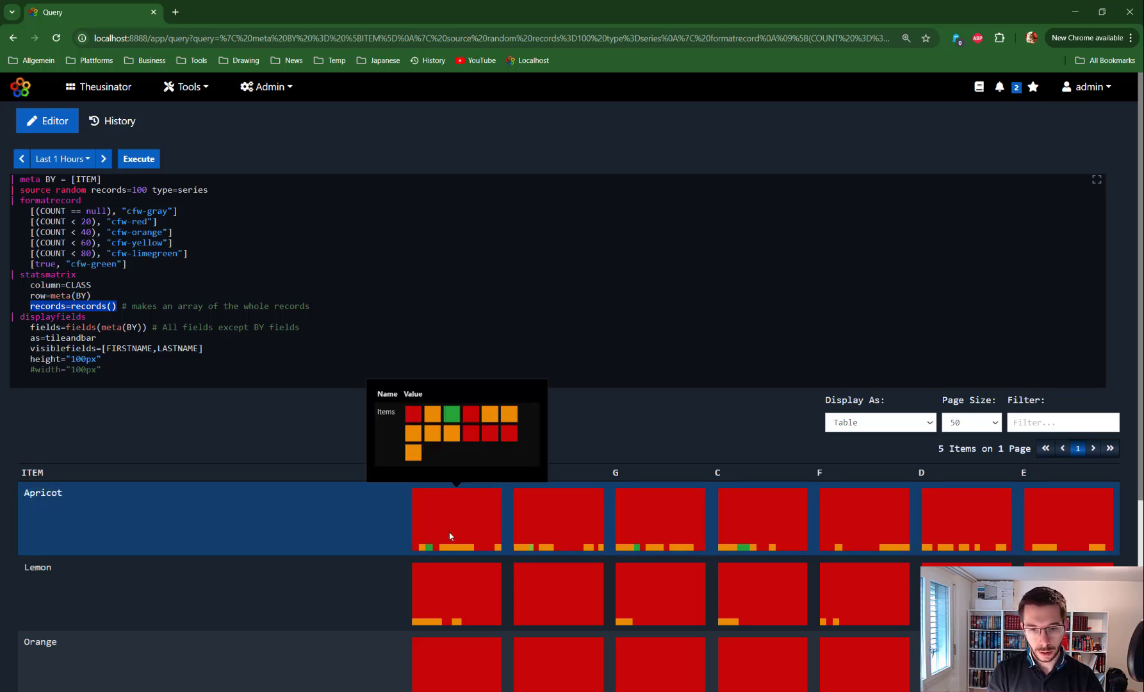
{"action": "mouse_move", "coordinate": [568, 524]}
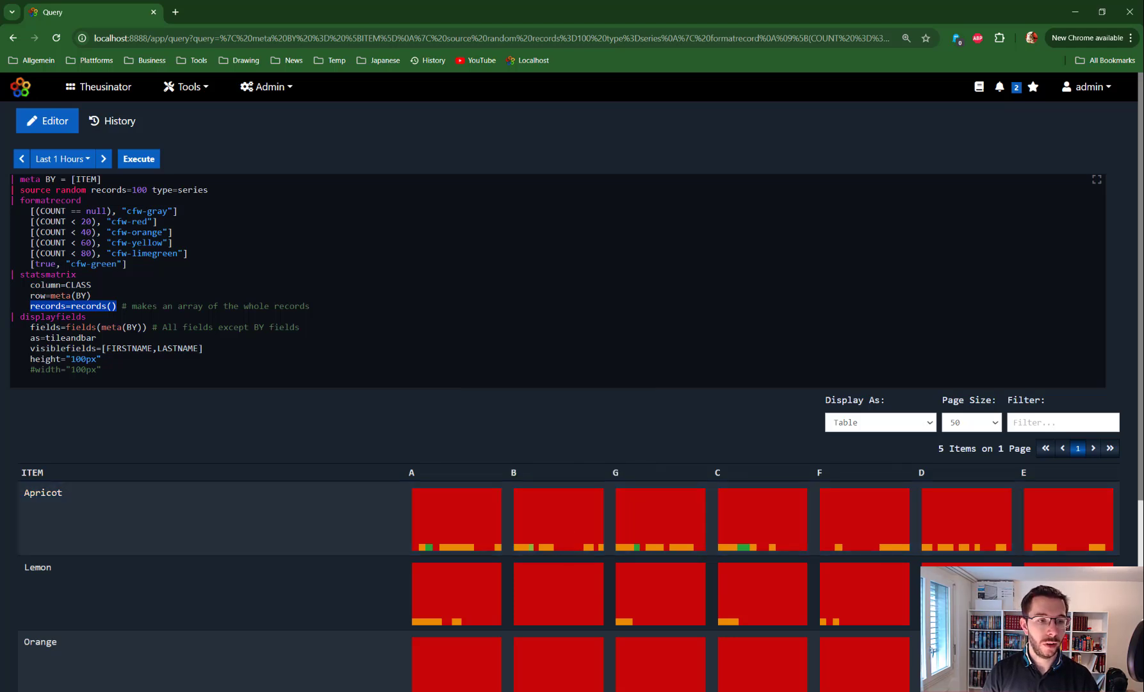
{"action": "left_click_drag", "start_coordinate": [16, 317], "coordinate": [85, 317]}
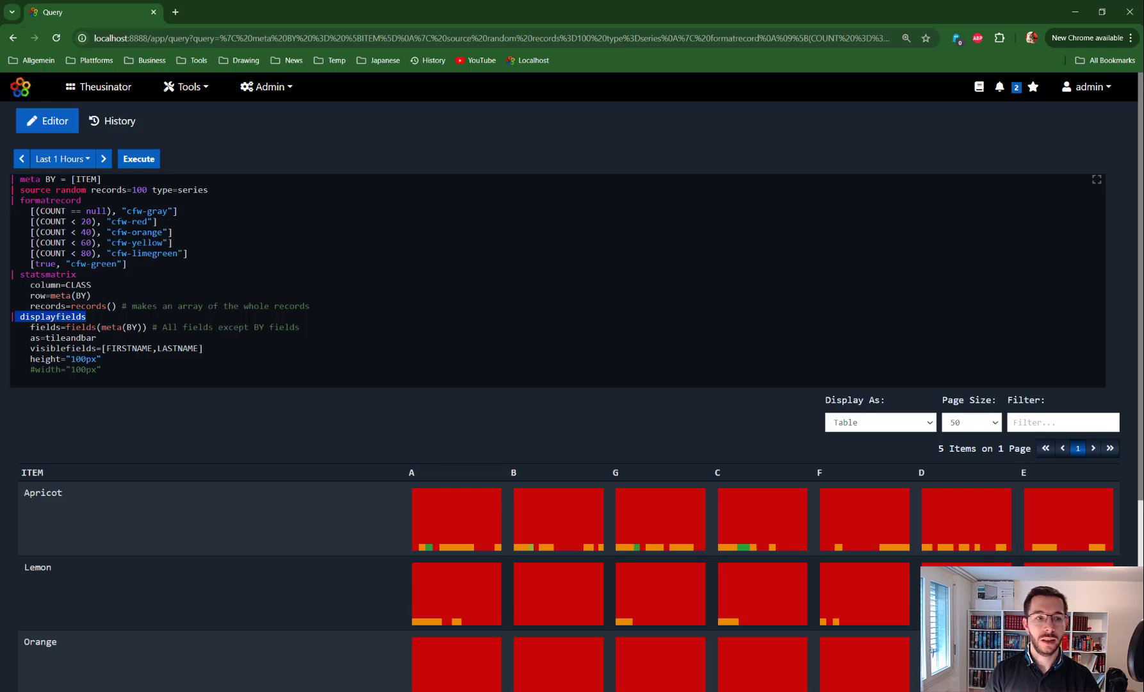
{"action": "key", "text": "Right"}
{"action": "key", "text": "shift+Left"}
{"action": "key", "text": "shift+Left"}
{"action": "key", "text": "shift+Left"}
{"action": "key", "text": "shift+Left"}
{"action": "key", "text": "shift+Left"}
{"action": "key", "text": "shift+Left"}
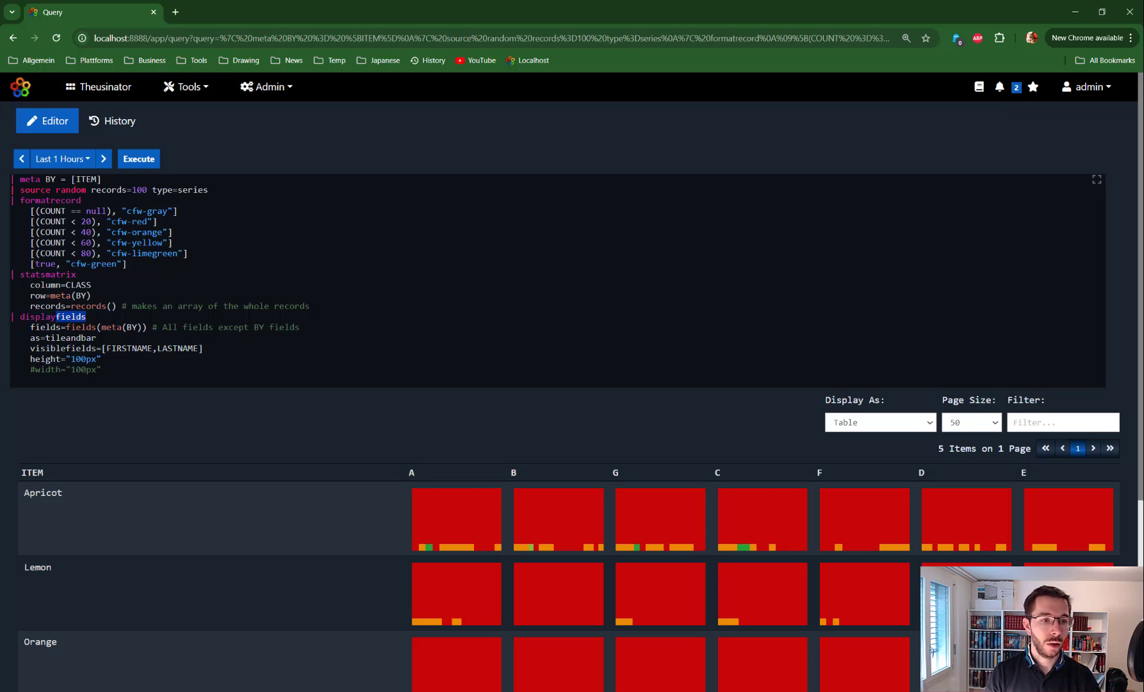
{"action": "key", "text": "BackSpace"}
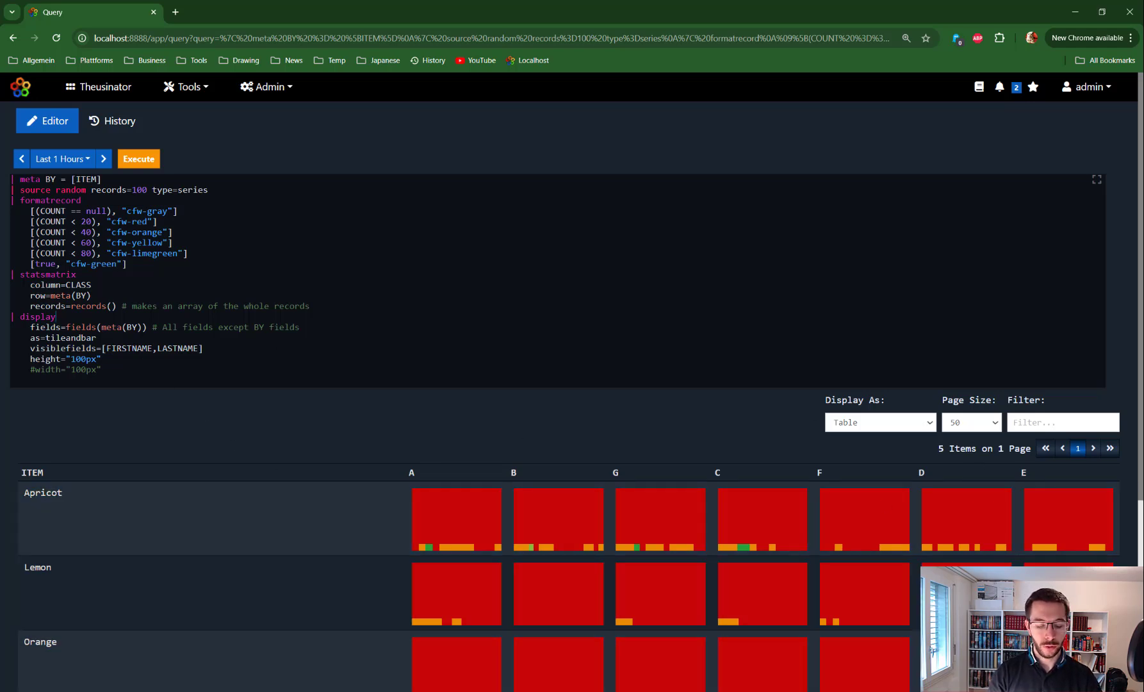
{"action": "key", "text": "ctrl+z"}
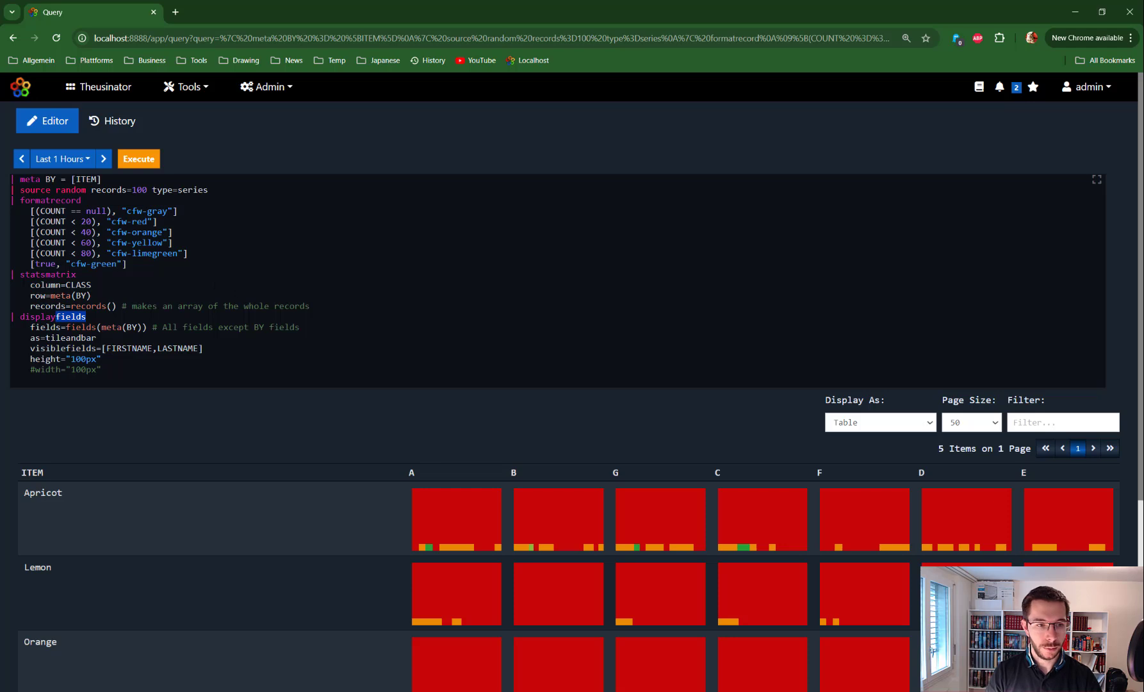
{"action": "left_click", "coordinate": [76, 316]}
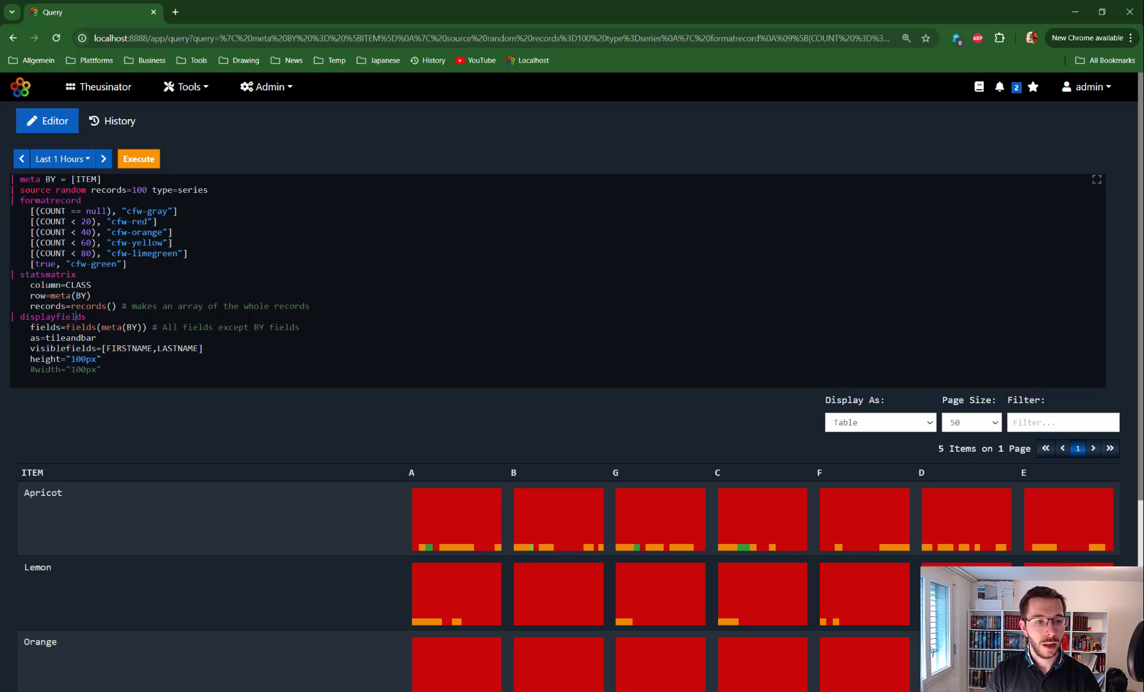
Change the displayfields as parameter to statusmap and run the query
{"action": "mouse_move", "coordinate": [464, 501]}
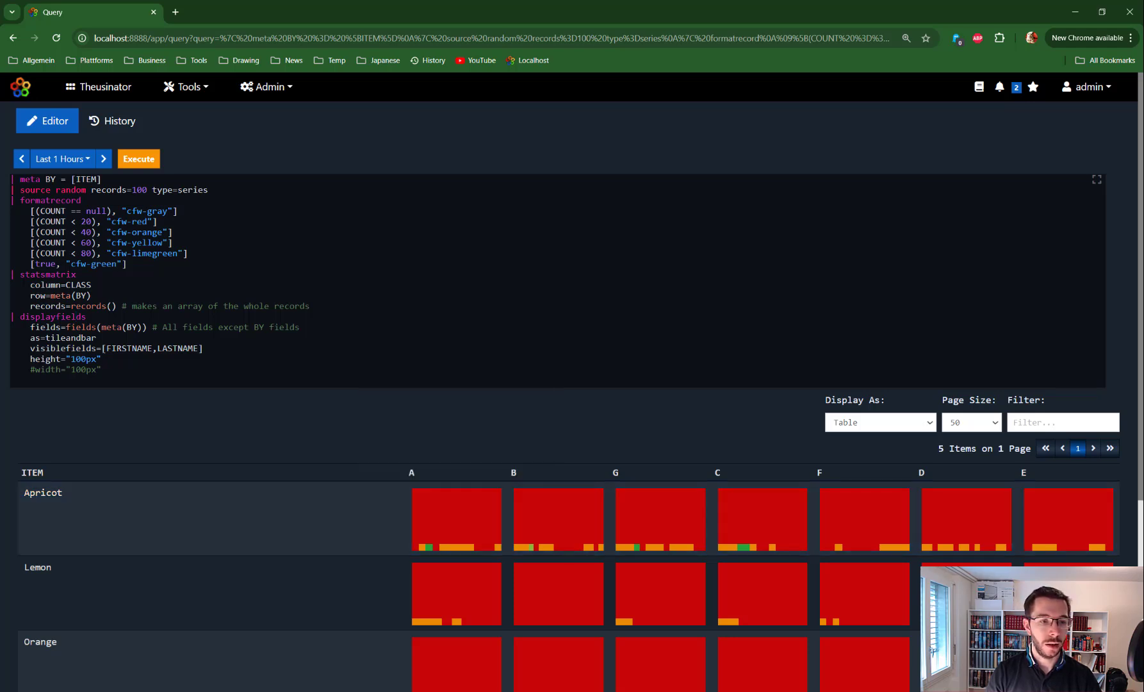
{"action": "double_click", "coordinate": [71, 337]}
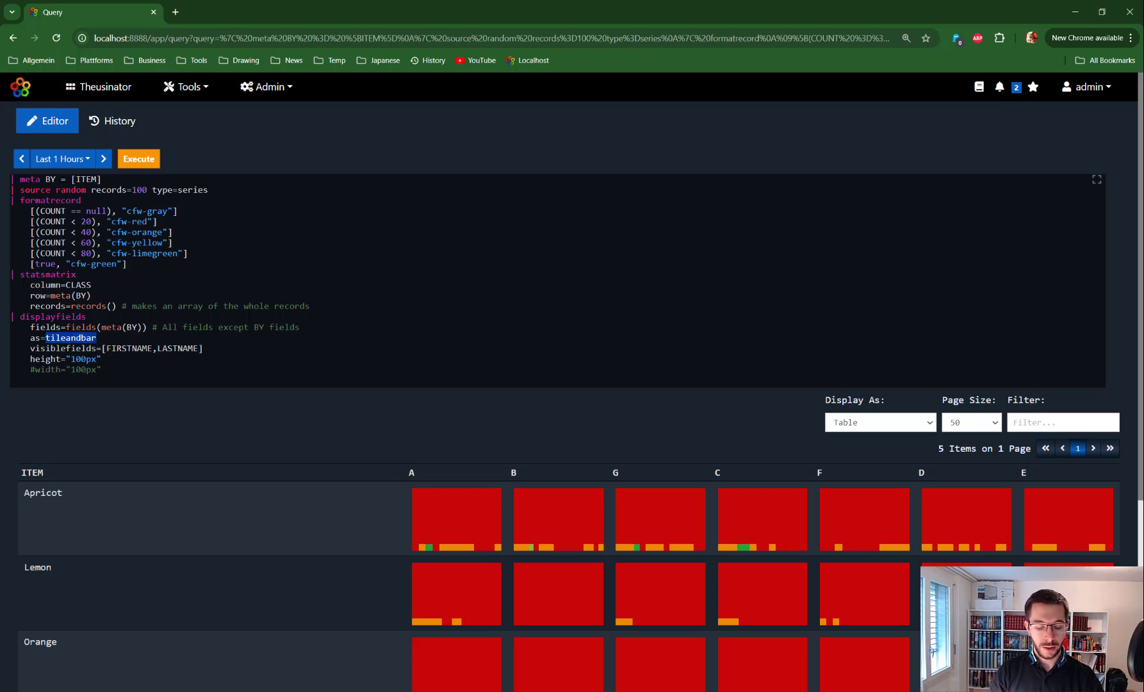
{"action": "type", "text": "status"}
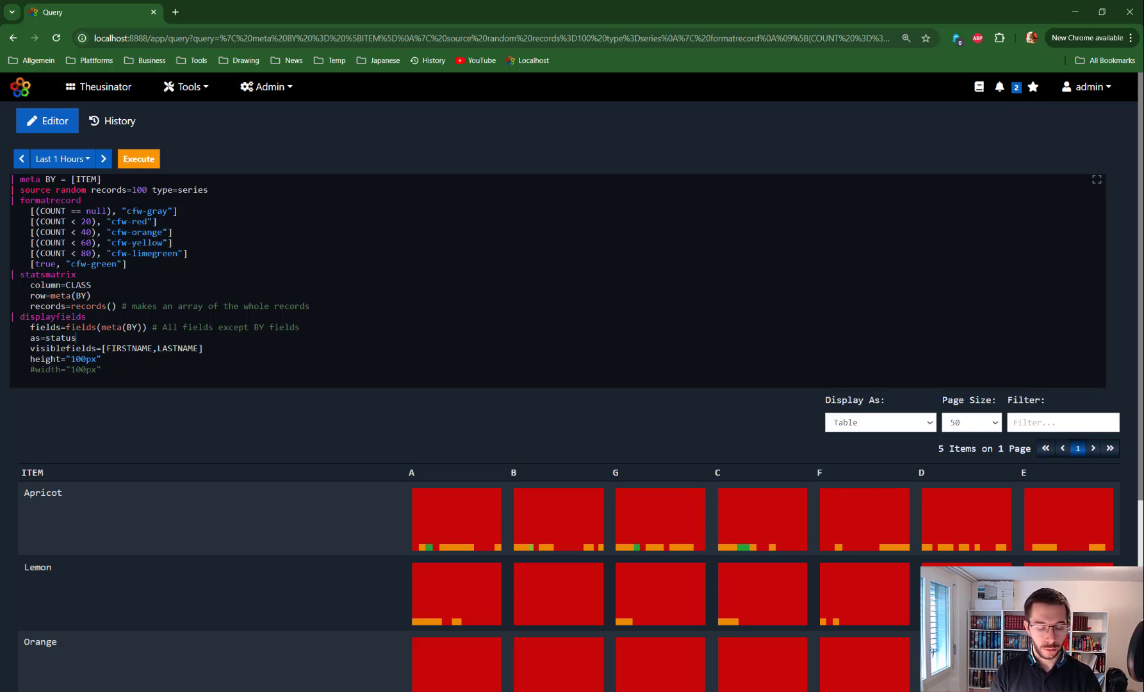
{"action": "type", "text": "pa"}
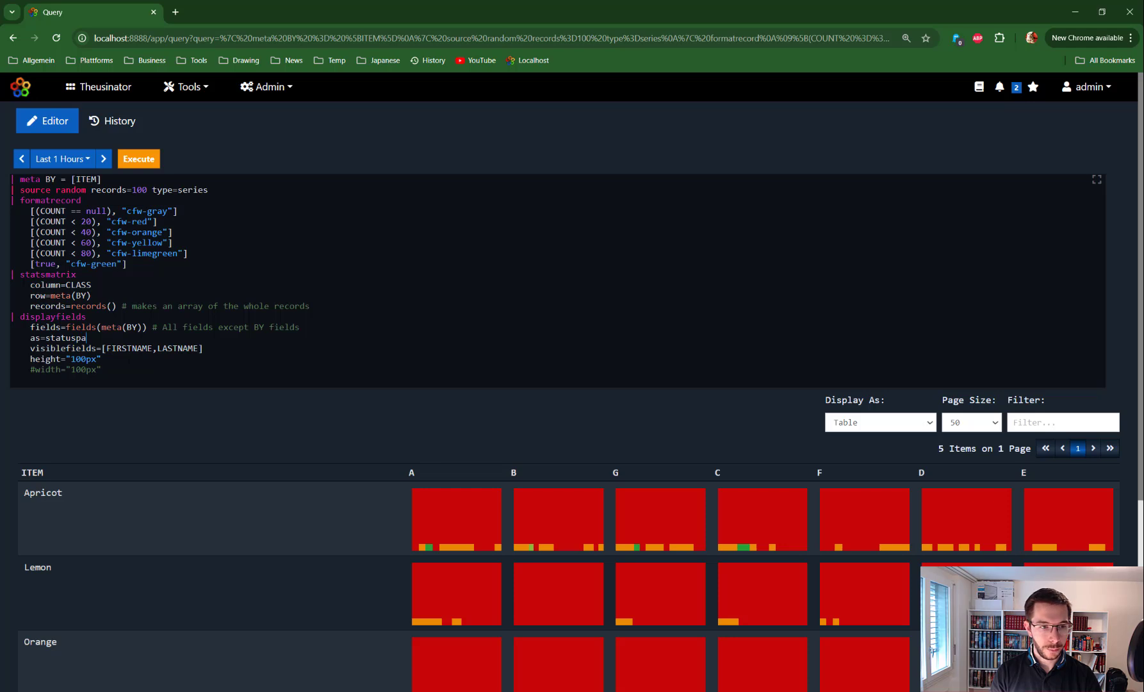
{"action": "key", "text": "BackSpace"}
{"action": "key", "text": "BackSpace"}
{"action": "type", "text": "ma"}
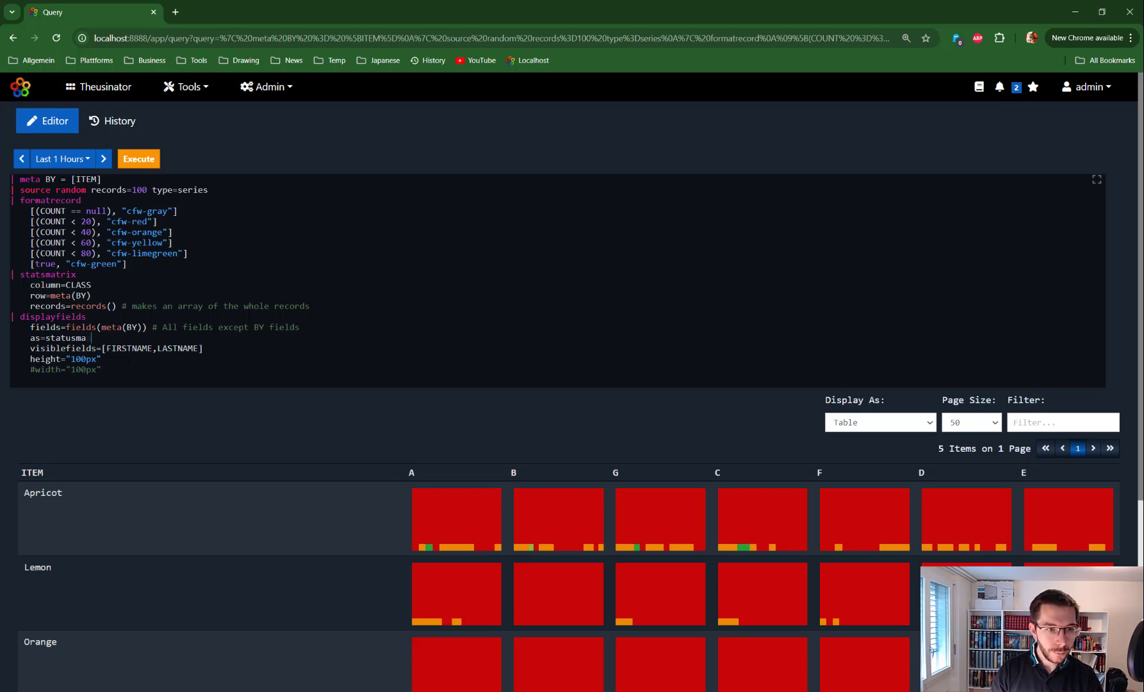
{"action": "type", "text": "p"}
{"action": "key", "text": "ctrl+Return"}
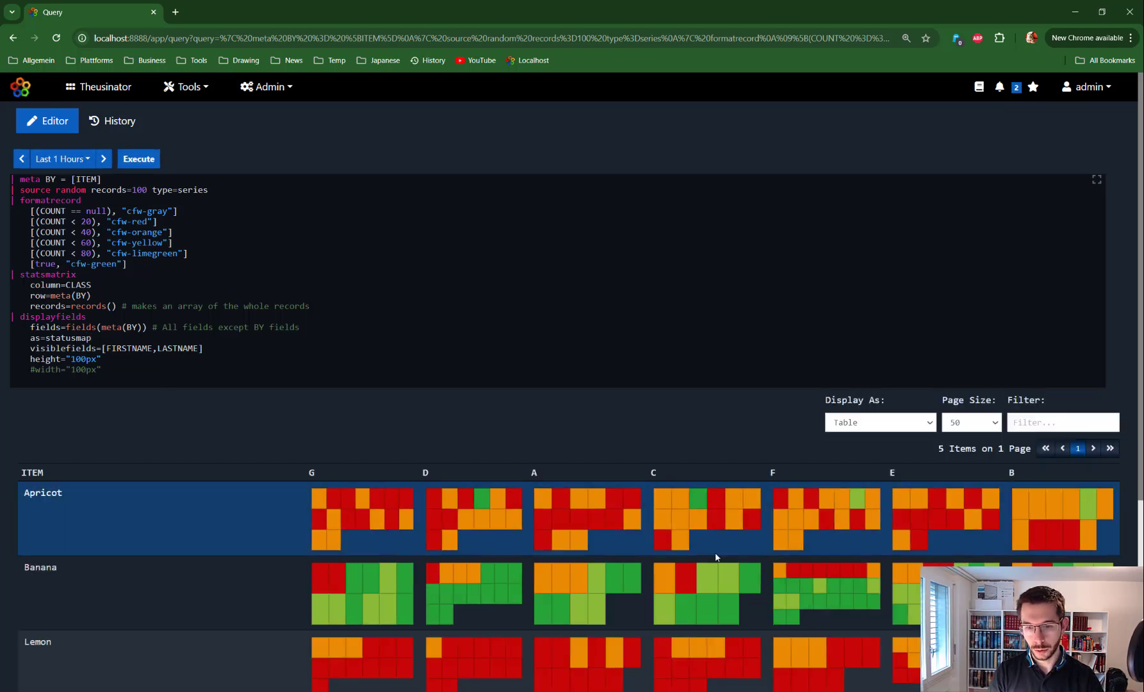
Set the random source to records=1000 and run the query again
{"action": "scroll", "coordinate": [657, 556], "scroll_direction": "down", "scroll_amount": 3}
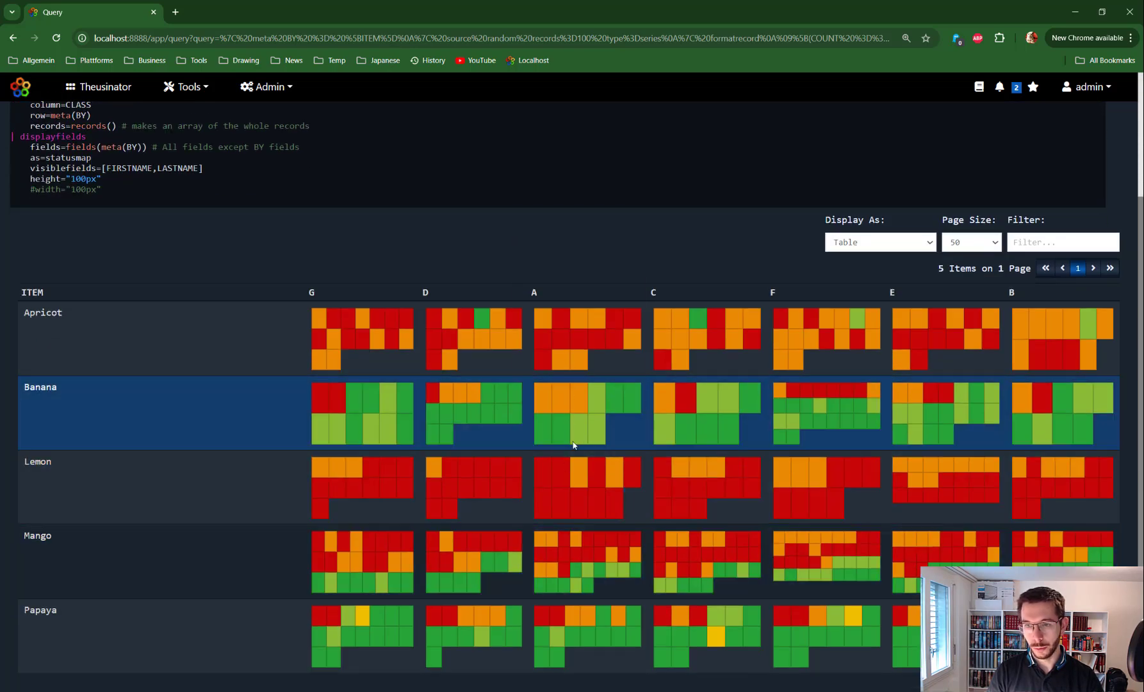
{"action": "scroll", "coordinate": [523, 423], "scroll_direction": "up", "scroll_amount": 3}
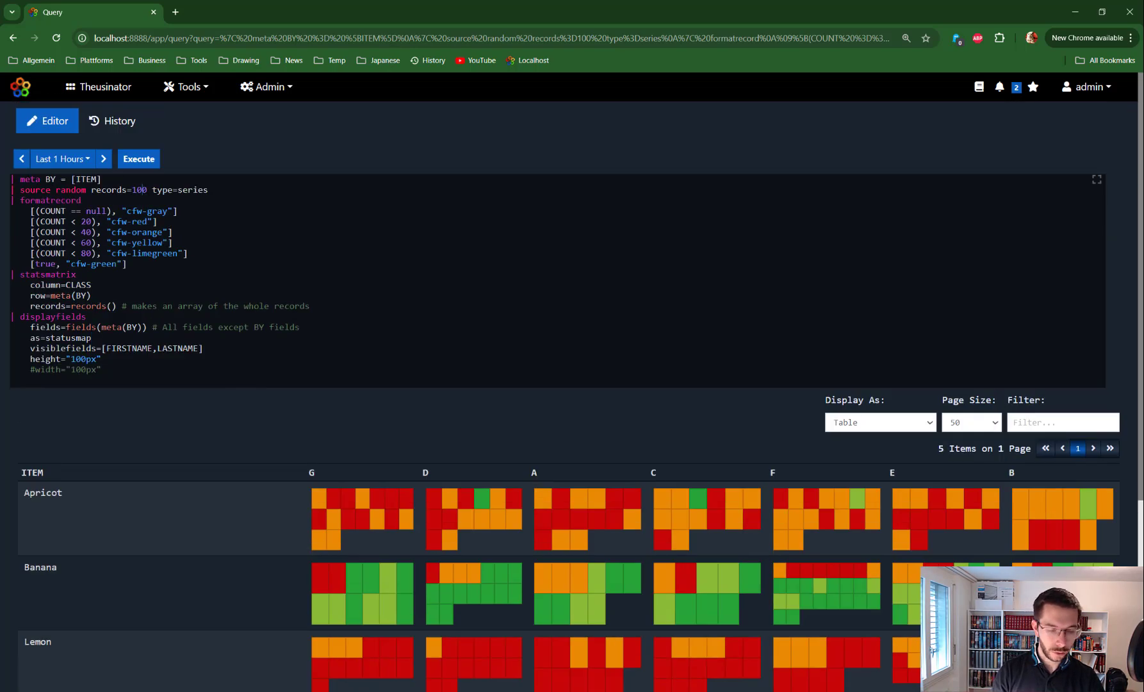
{"action": "type", "text": "0"}
{"action": "key", "text": "ctrl+Return"}
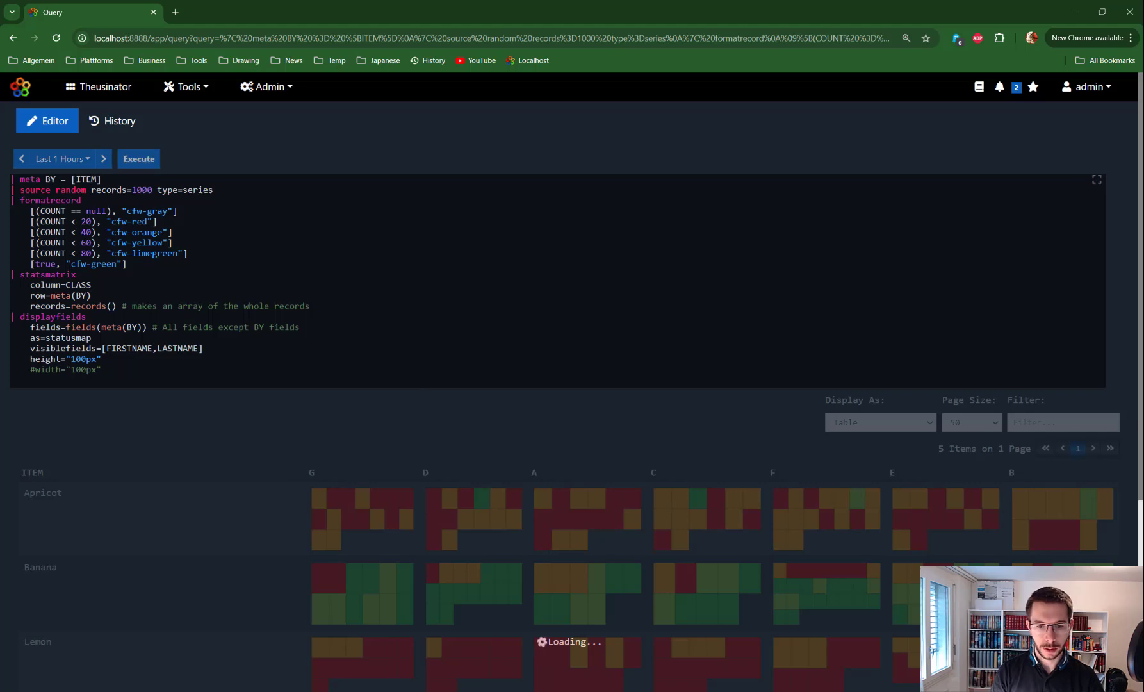
Examine the status maps in the result table and the record details of a tile in the Cherry row, column D
{"action": "scroll", "coordinate": [515, 389], "scroll_direction": "down", "scroll_amount": 5}
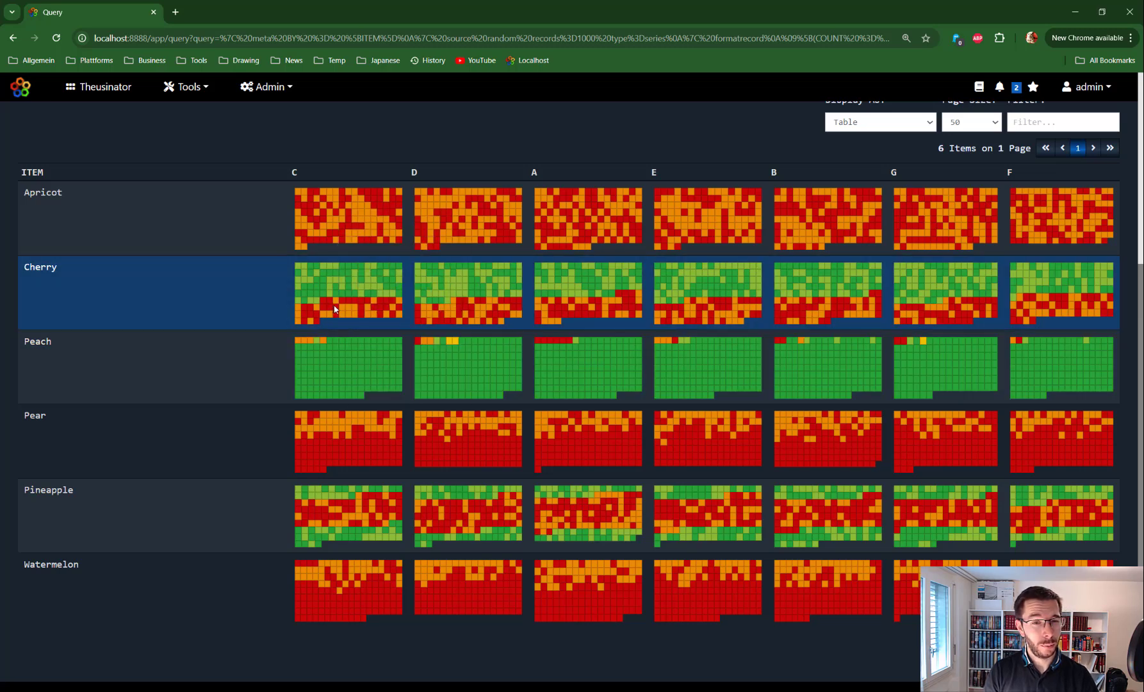
{"action": "mouse_move", "coordinate": [338, 309]}
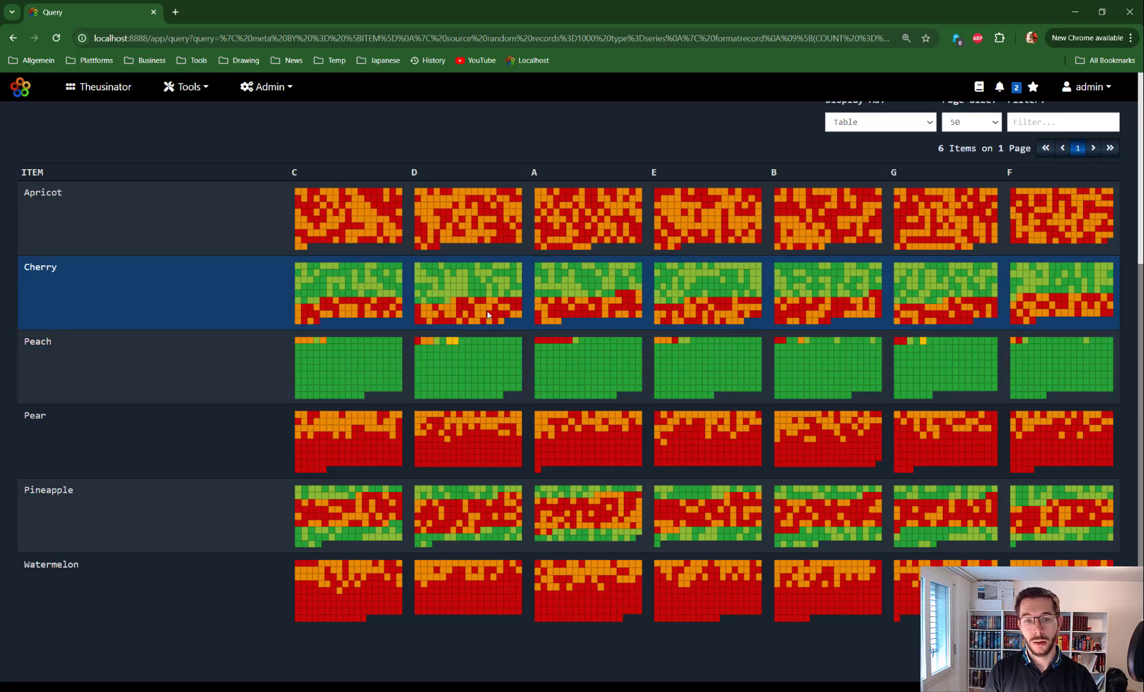
{"action": "mouse_move", "coordinate": [488, 314]}
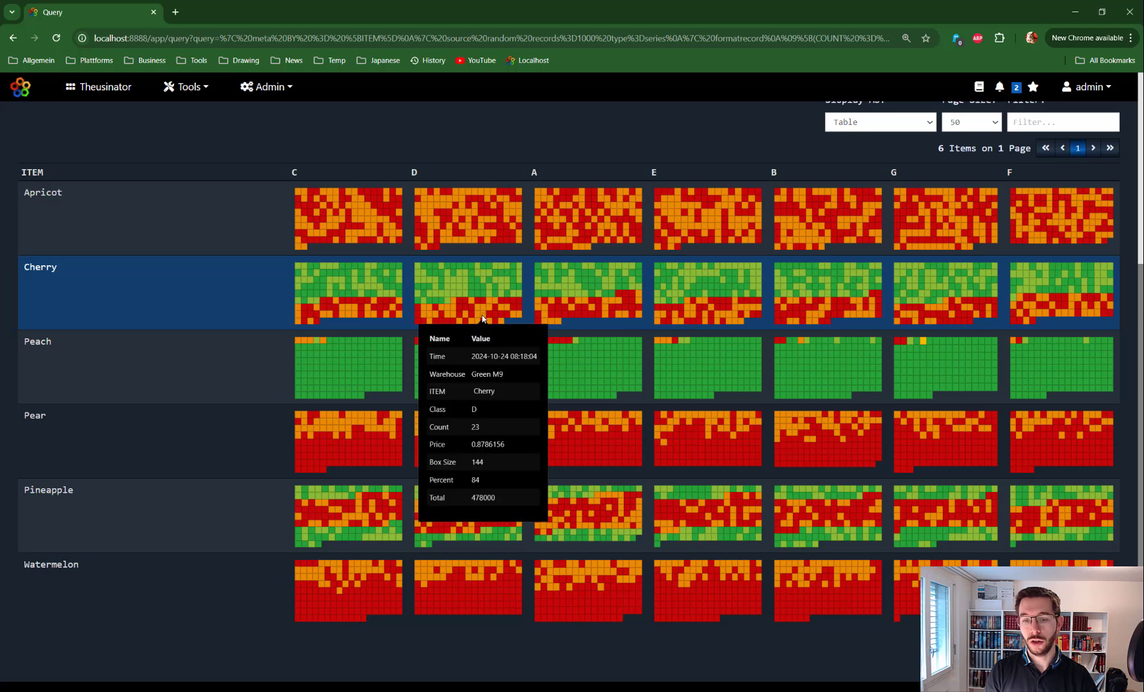
Replace the displayfields command and its parameters with chartfields, and open that command's manual at the Usage example
{"action": "scroll", "coordinate": [226, 298], "scroll_direction": "up", "scroll_amount": 5}
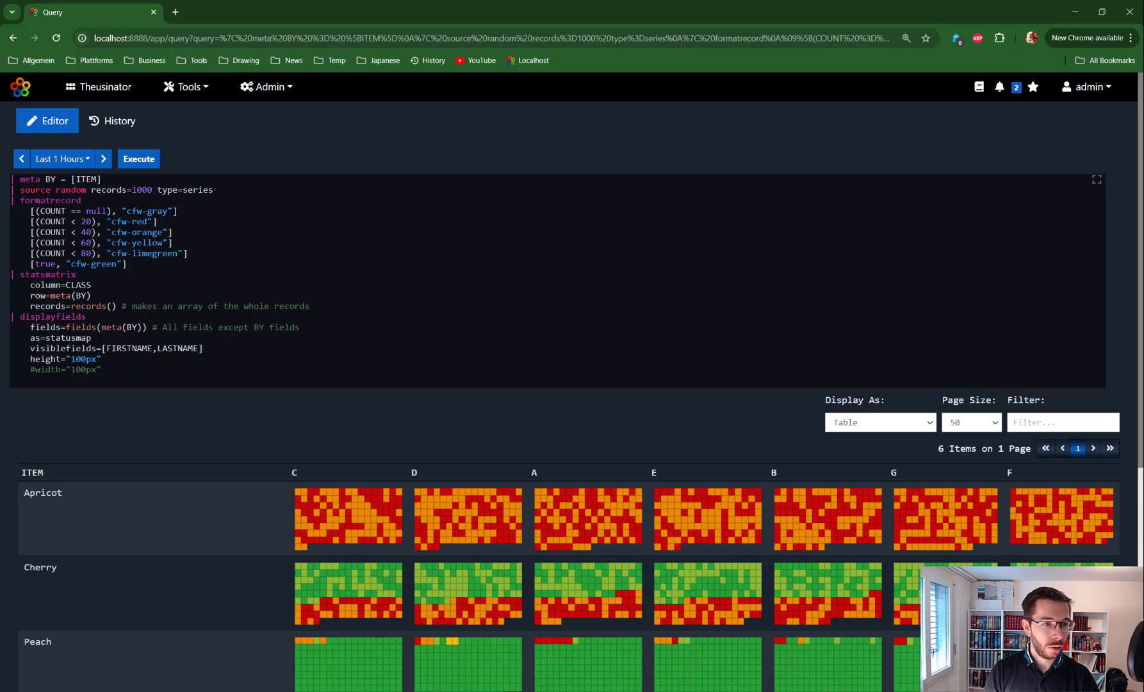
{"action": "left_click_drag", "start_coordinate": [116, 370], "coordinate": [21, 316]}
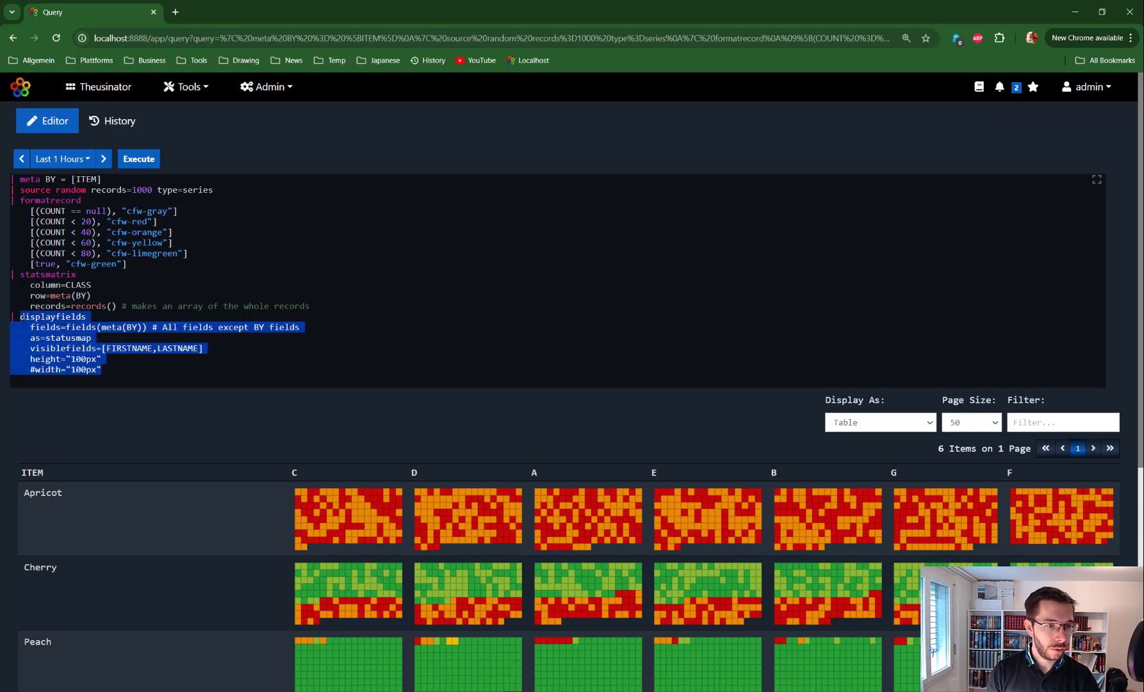
{"action": "type", "text": "chartfie"}
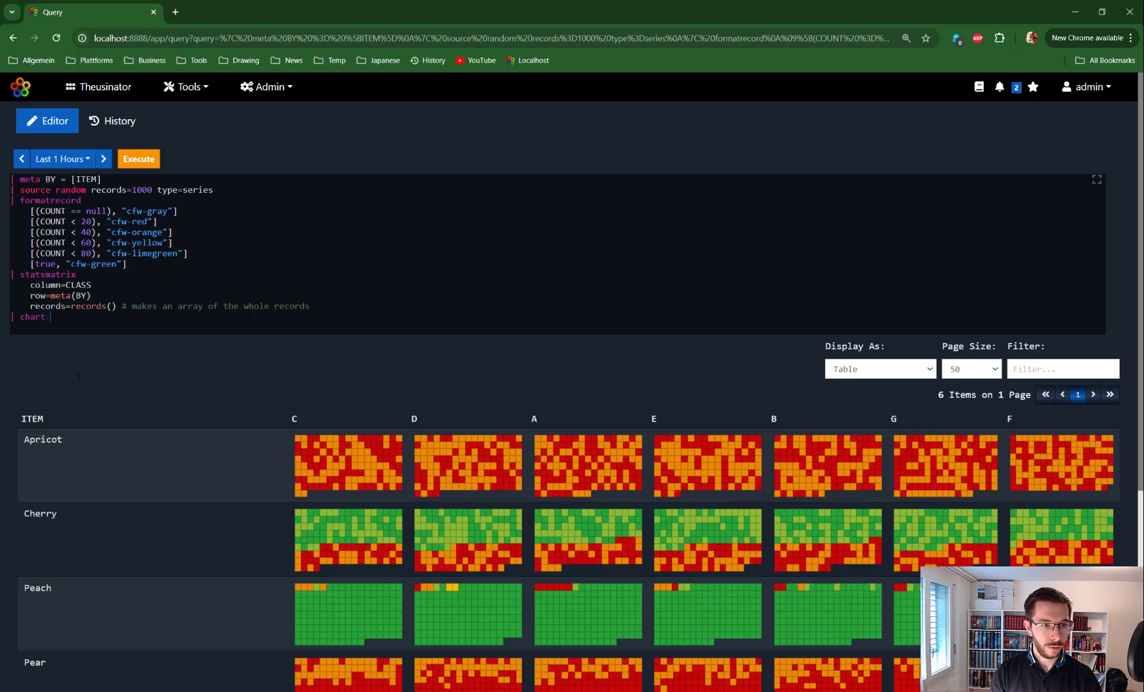
{"action": "type", "text": "lds"}
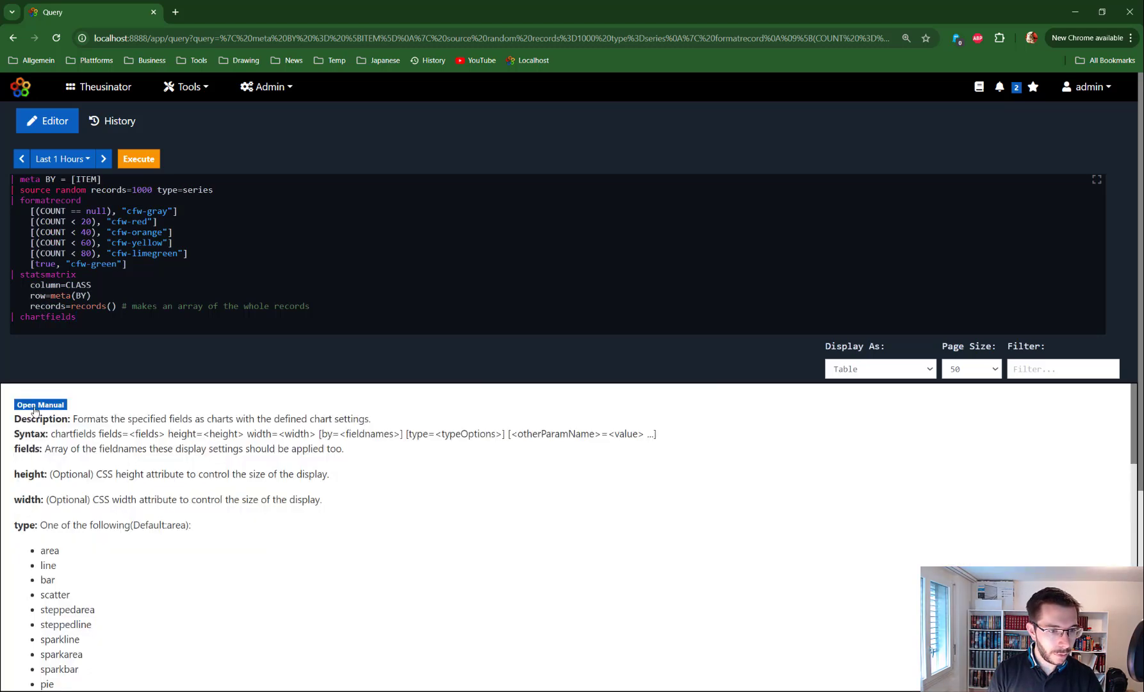
{"action": "left_click", "coordinate": [40, 404]}
{"action": "scroll", "coordinate": [199, 481], "scroll_direction": "down", "scroll_amount": 15}
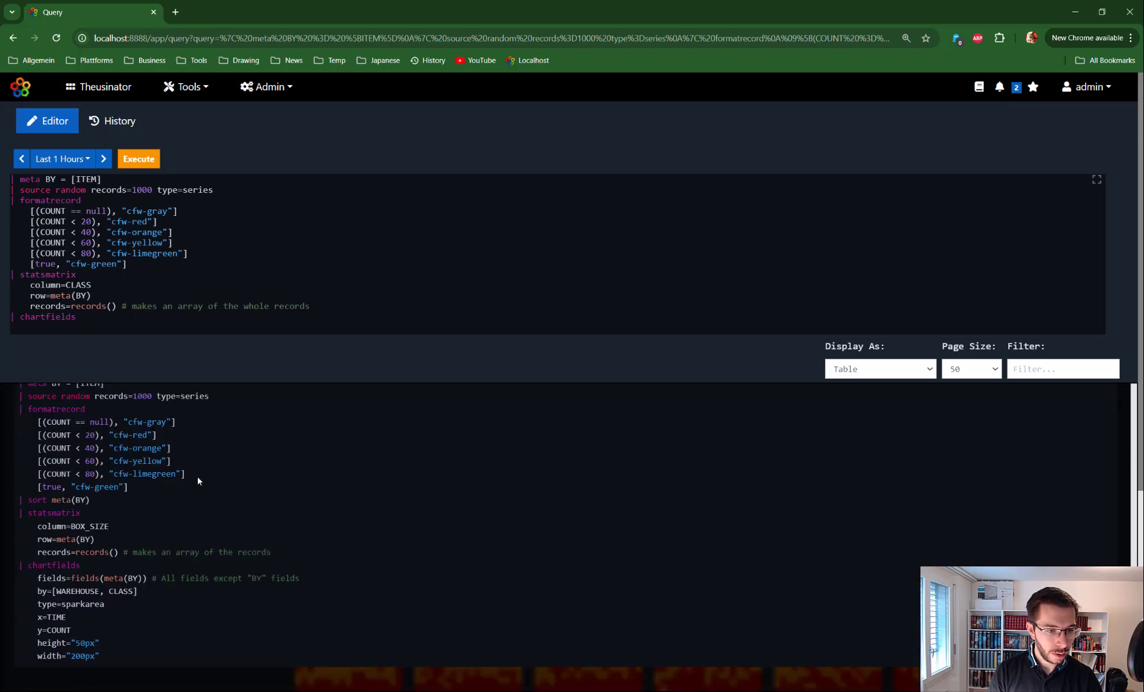
Replace the whole query with the manual's chartfields example, with column=BOX_SIZE and type=sparkarea, and run it
{"action": "left_click_drag", "start_coordinate": [101, 655], "coordinate": [19, 503]}
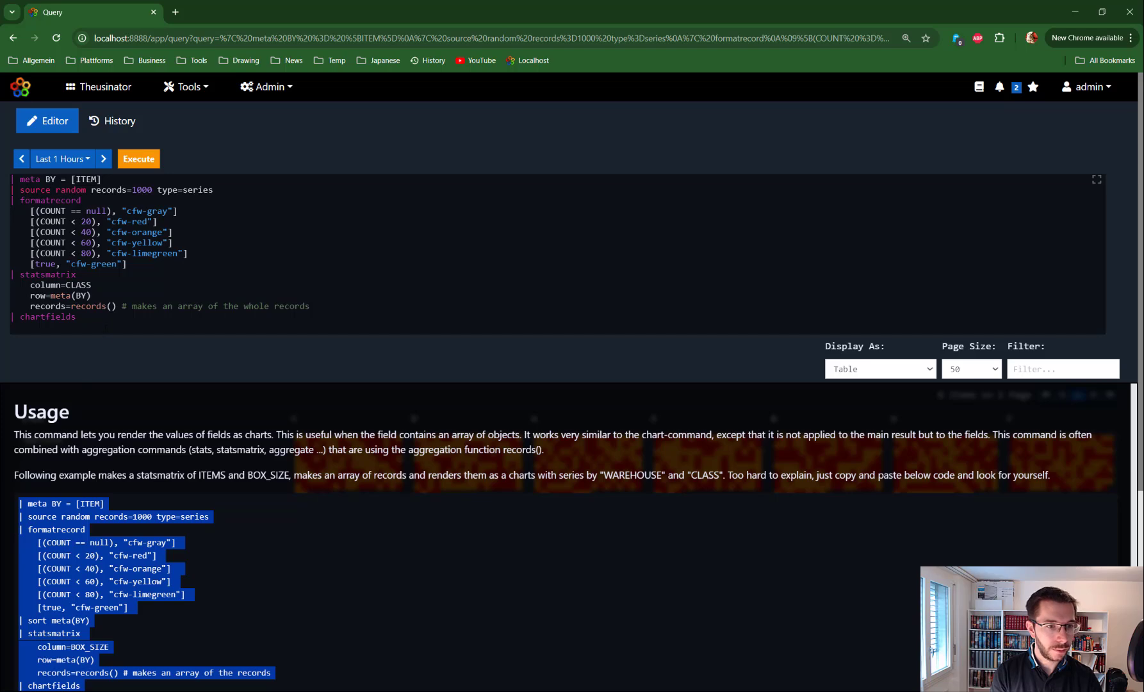
{"action": "key", "text": "ctrl+c"}
{"action": "key", "text": "Escape"}
{"action": "left_click_drag", "start_coordinate": [80, 322], "coordinate": [13, 178]}
{"action": "key", "text": "ctrl+v"}
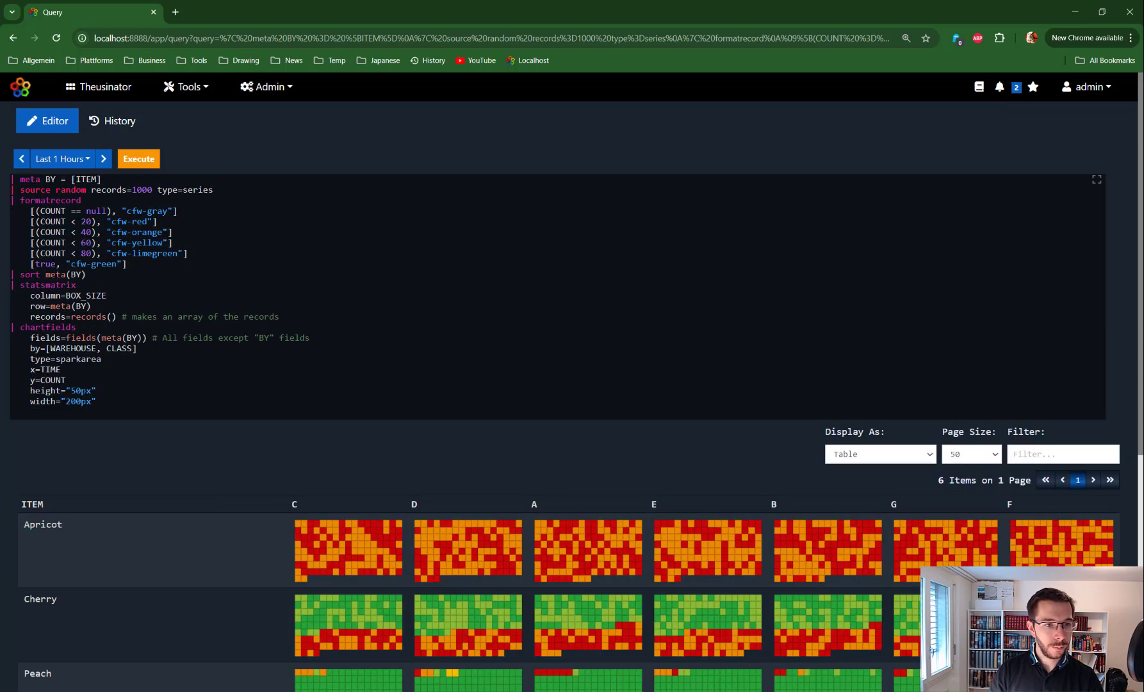
{"action": "key", "text": "ctrl+Return"}
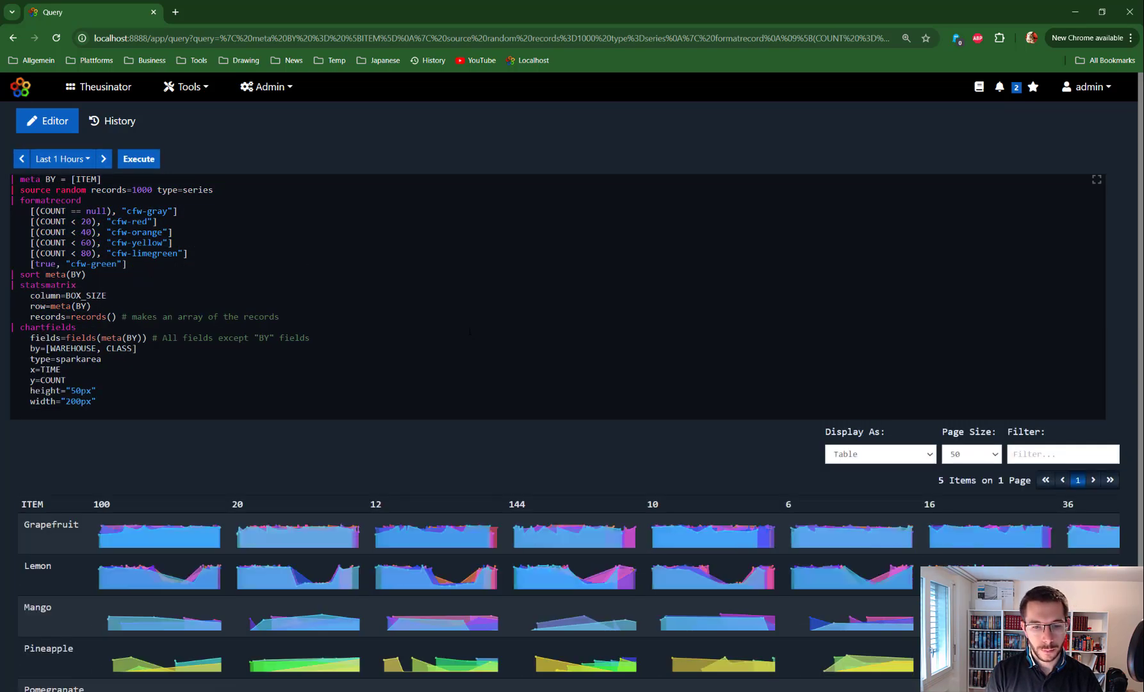
Remove CLASS from the chartfields by list, leaving by=[WAREHOUSE], and run the query
{"action": "scroll", "coordinate": [436, 511], "scroll_direction": "down", "scroll_amount": 2}
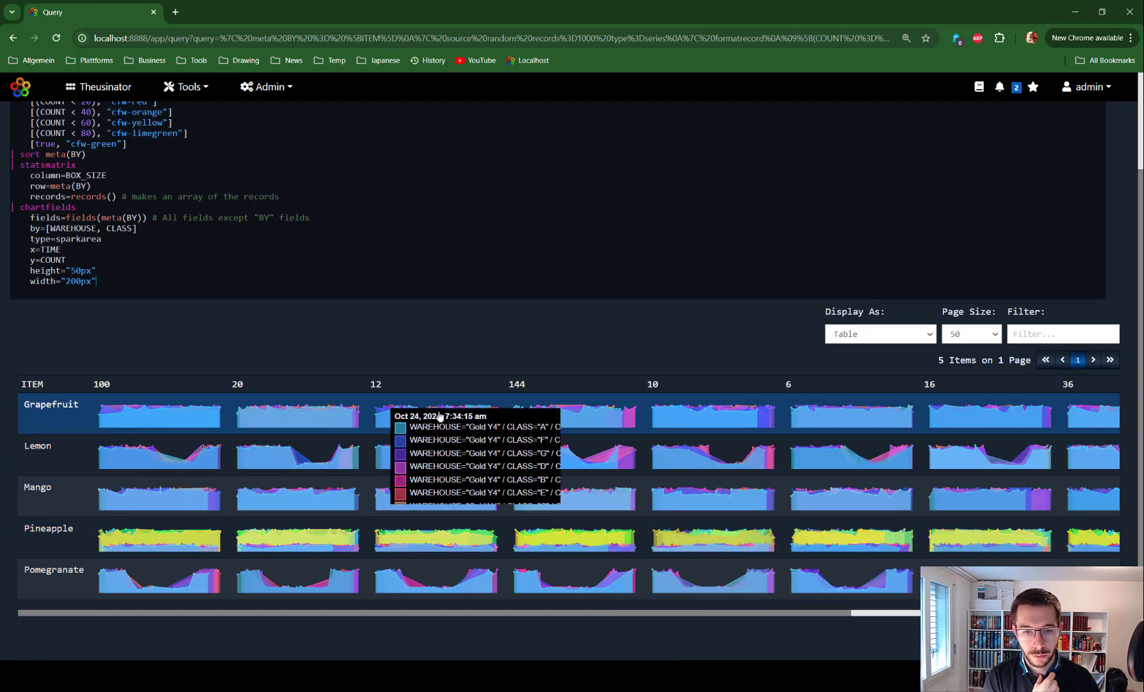
{"action": "scroll", "coordinate": [189, 294], "scroll_direction": "up", "scroll_amount": 1}
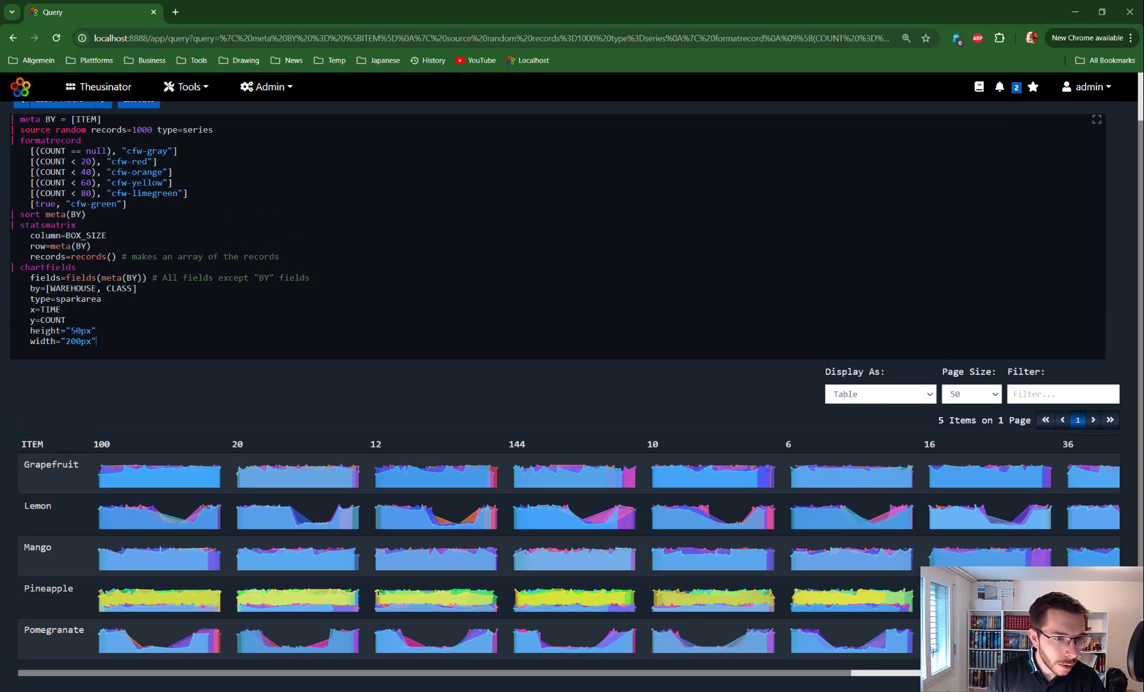
{"action": "double_click", "coordinate": [119, 288]}
{"action": "key", "text": "BackSpace"}
{"action": "key", "text": "BackSpace"}
{"action": "key", "text": "BackSpace"}
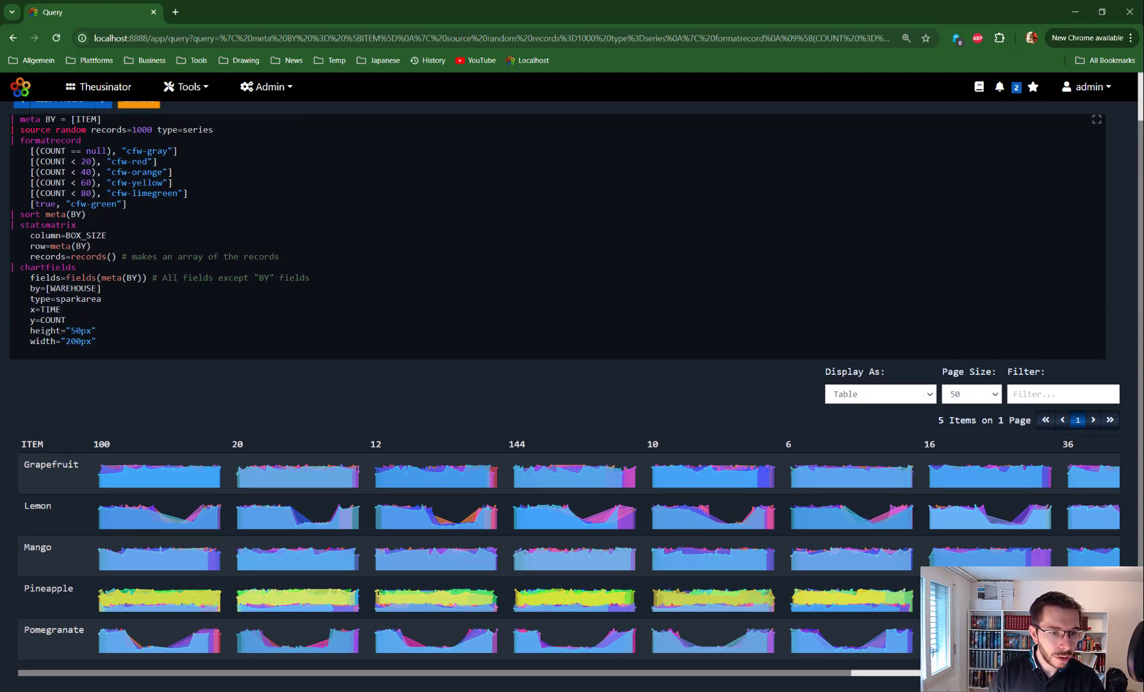
{"action": "key", "text": "ctrl+Return"}
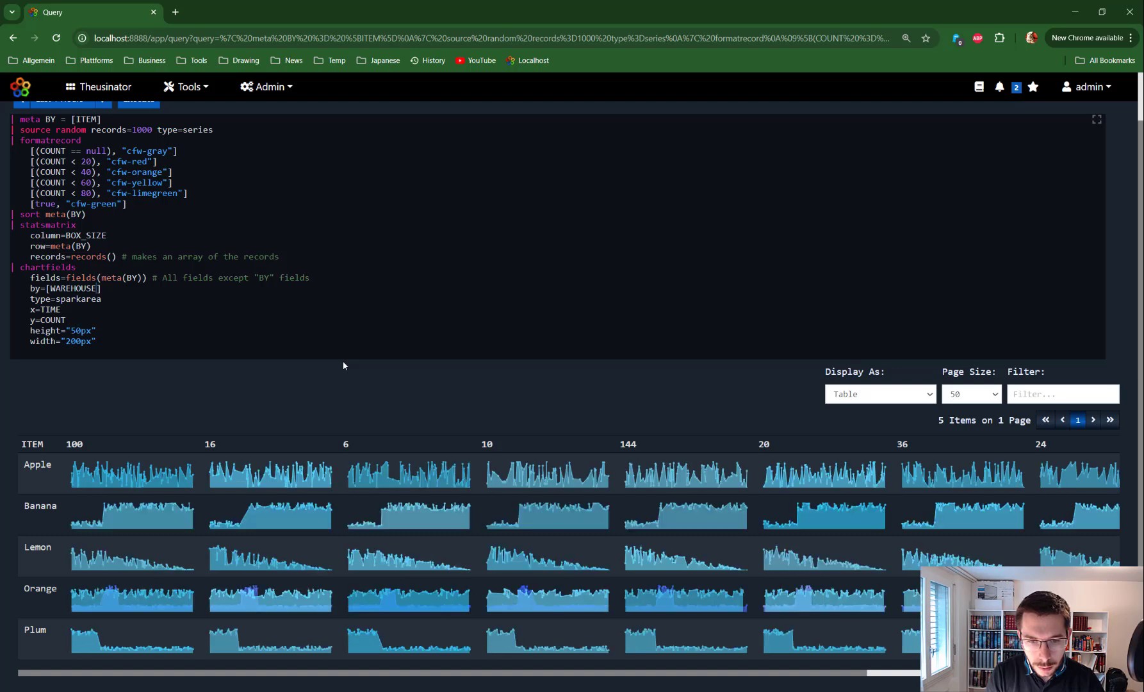
Look through the sparkarea charts across all BOX_SIZE columns, including the series details in the Orange row
{"action": "scroll", "coordinate": [550, 481], "scroll_direction": "down", "scroll_amount": 2}
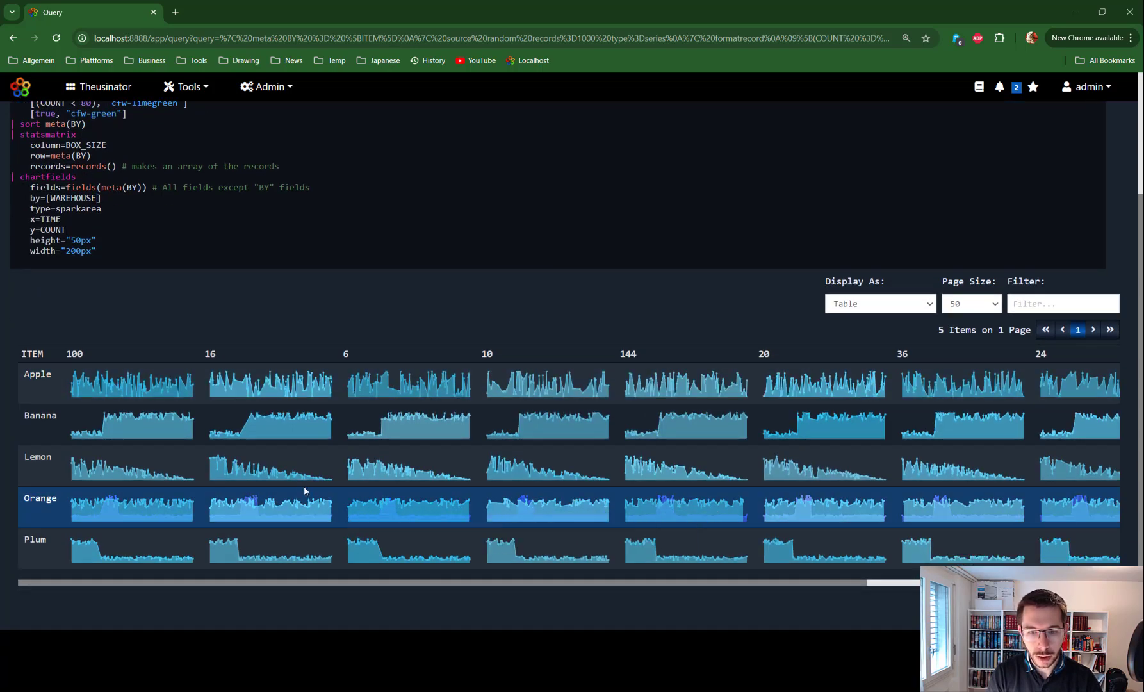
{"action": "scroll", "coordinate": [400, 483], "scroll_direction": "right", "scroll_amount": 2}
{"action": "scroll", "coordinate": [400, 482], "scroll_direction": "right", "scroll_amount": 1}
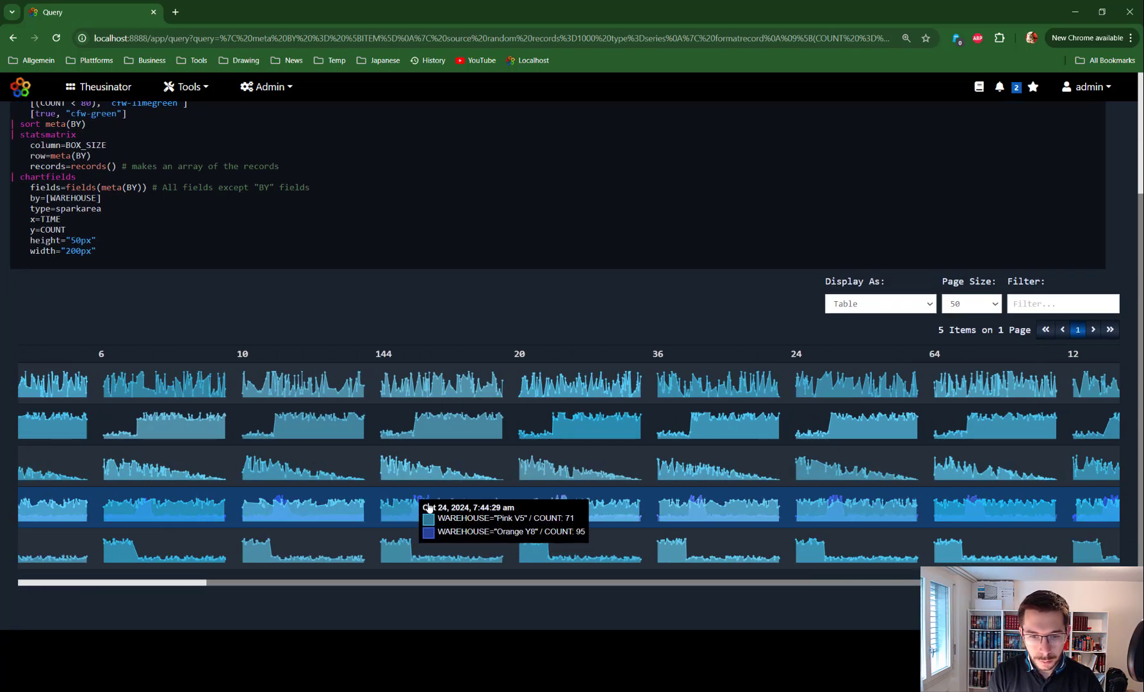
{"action": "scroll", "coordinate": [626, 503], "scroll_direction": "left", "scroll_amount": 2}
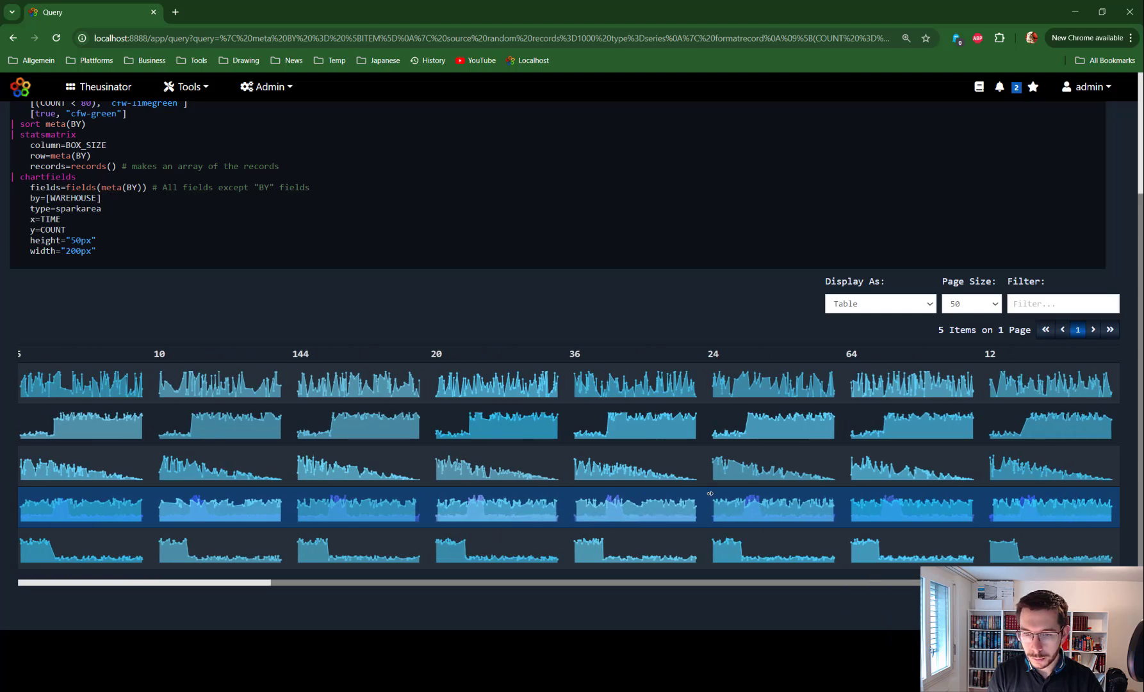
{"action": "scroll", "coordinate": [355, 489], "scroll_direction": "left", "scroll_amount": 1}
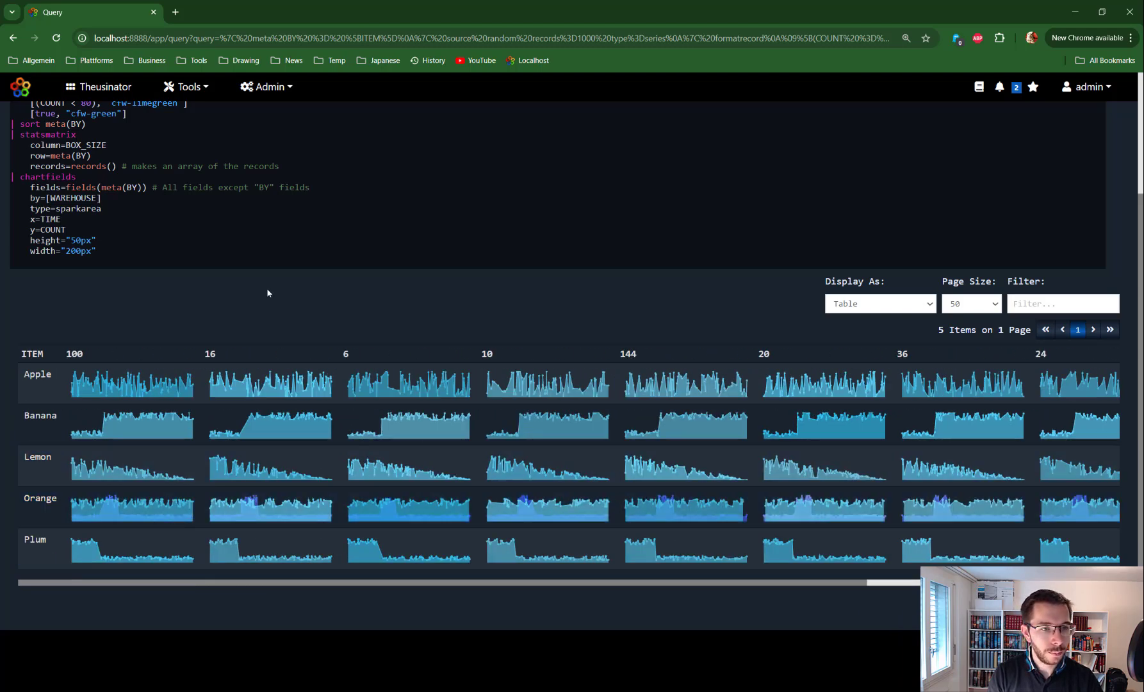